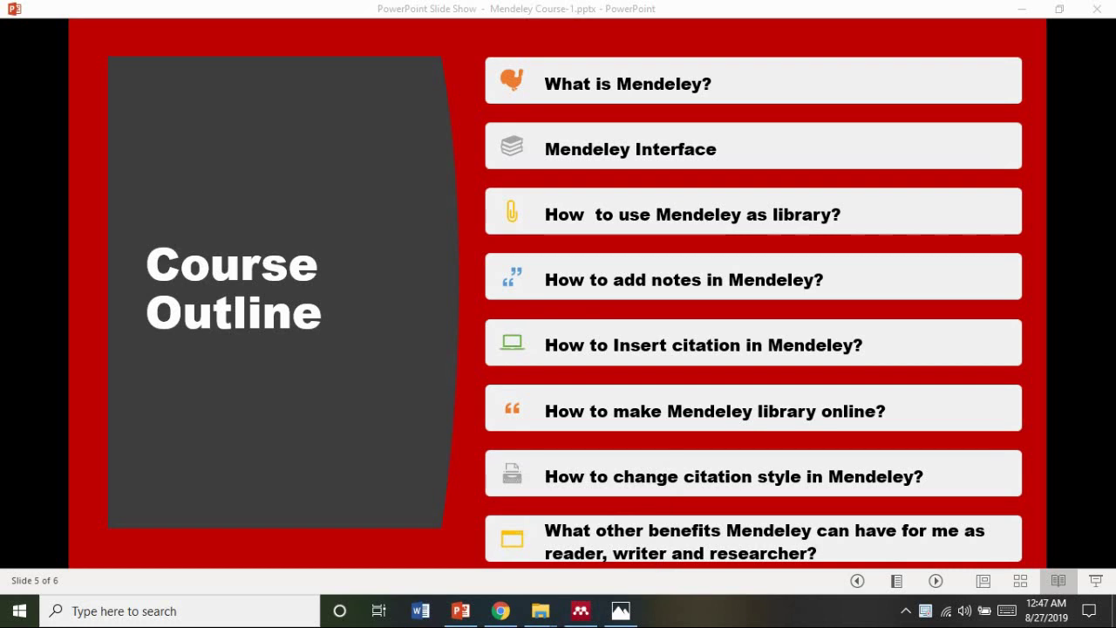
# - Switch to Mendeley Desktop and show the My Publications collection
pyautogui.click(581, 610)
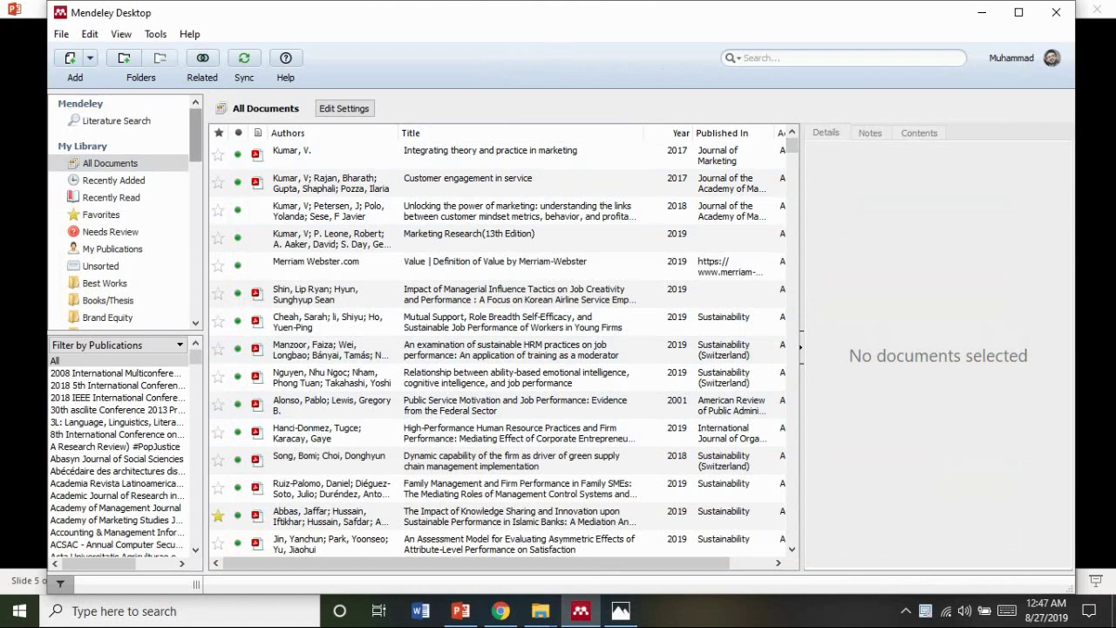
pyautogui.scroll(-1, 113, 177)
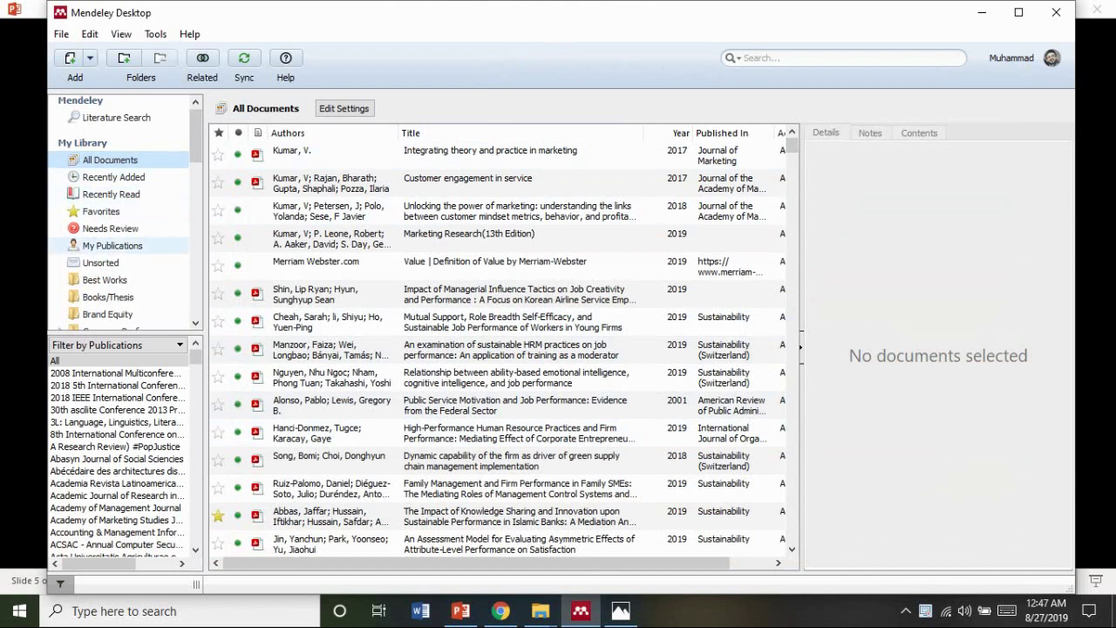
pyautogui.click(112, 245)
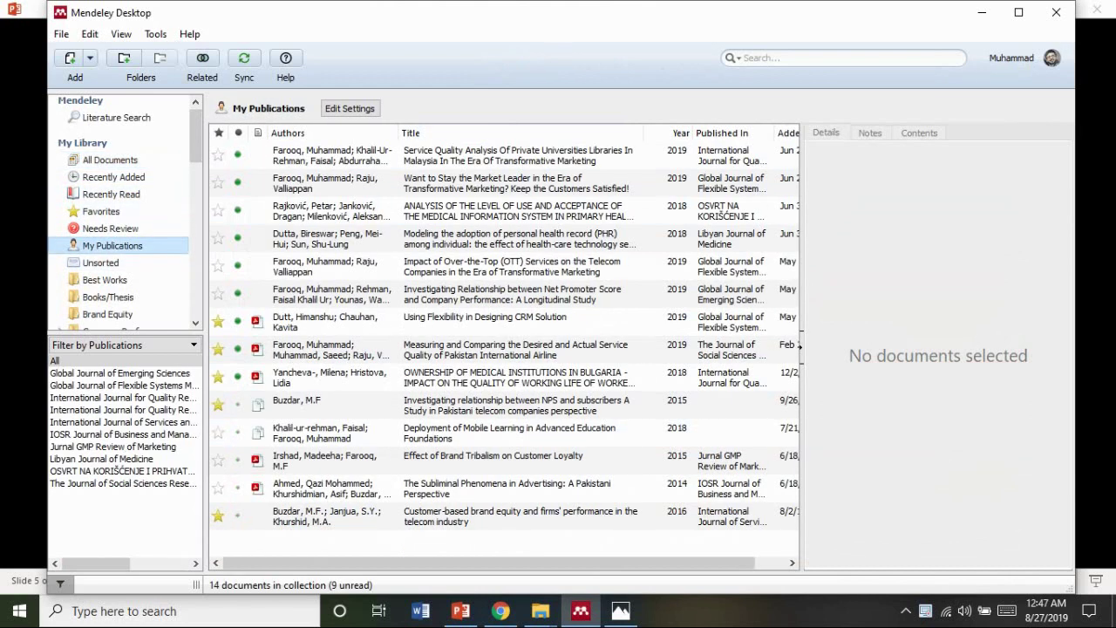
pyautogui.scroll(-1, 113, 176)
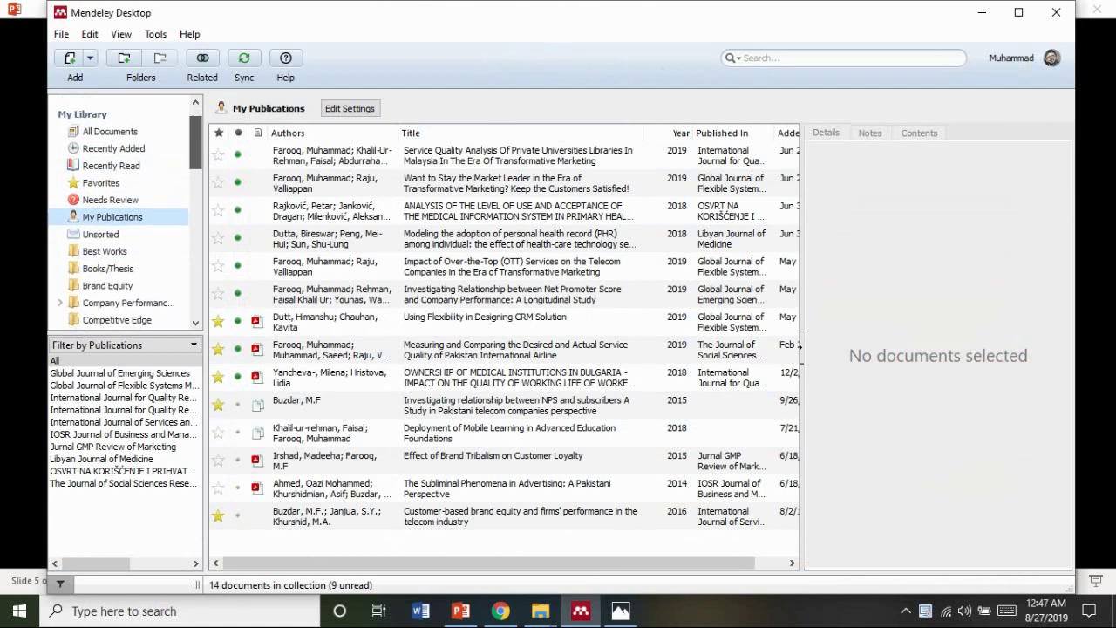
# - Browse the library folders from Best Works to Education Management, and look over the remaining folders, Groups and Trash
pyautogui.scroll(-4, 114, 201)
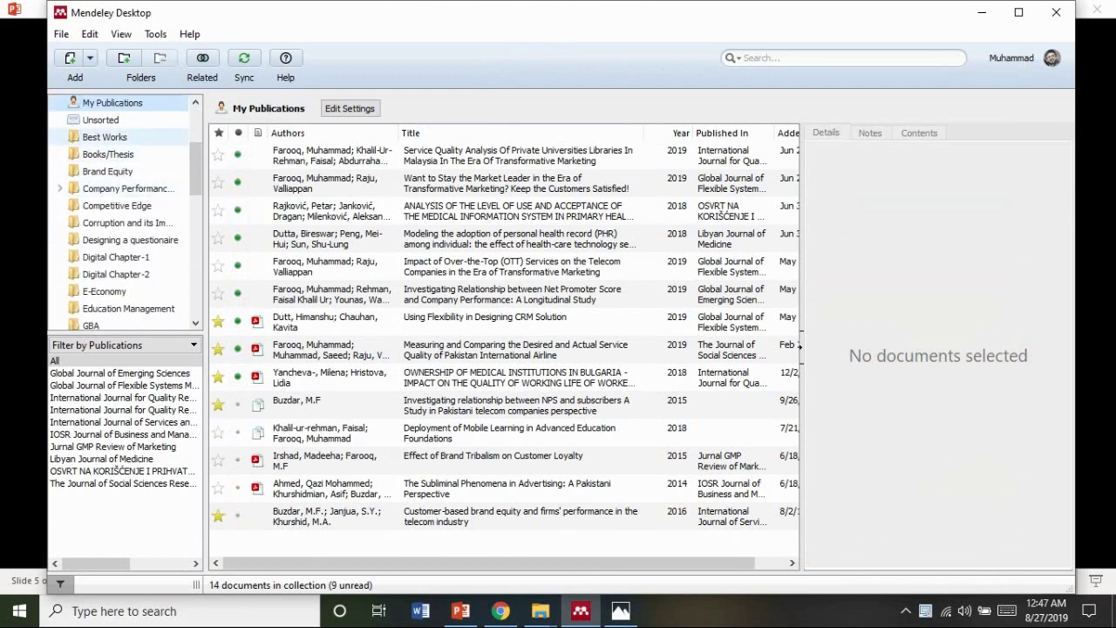
pyautogui.click(104, 137)
pyautogui.click(107, 171)
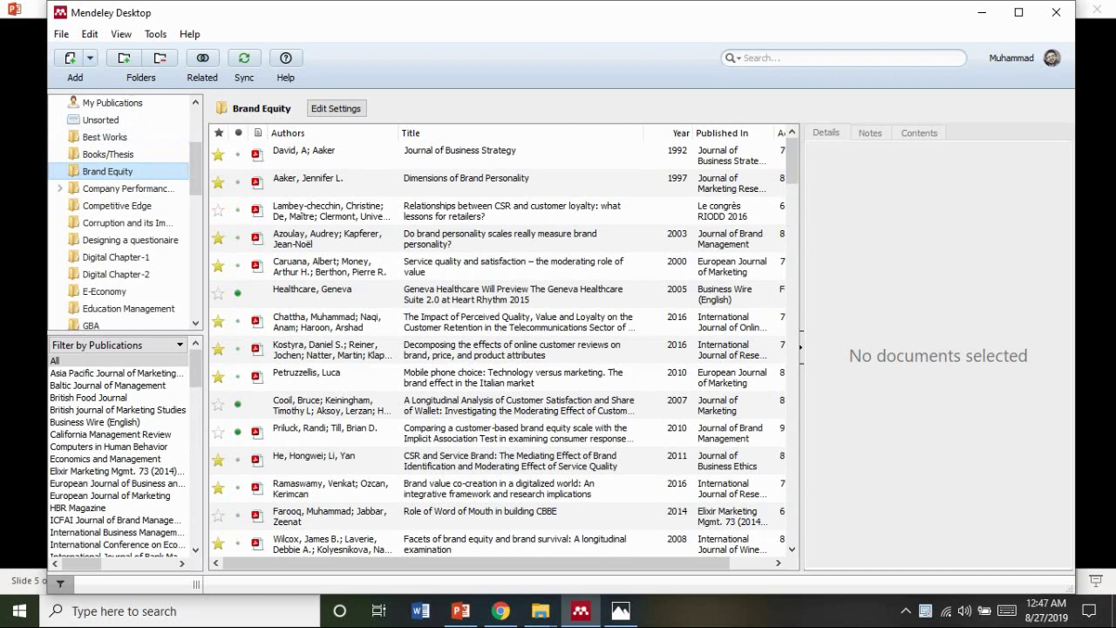
pyautogui.click(122, 188)
pyautogui.click(117, 206)
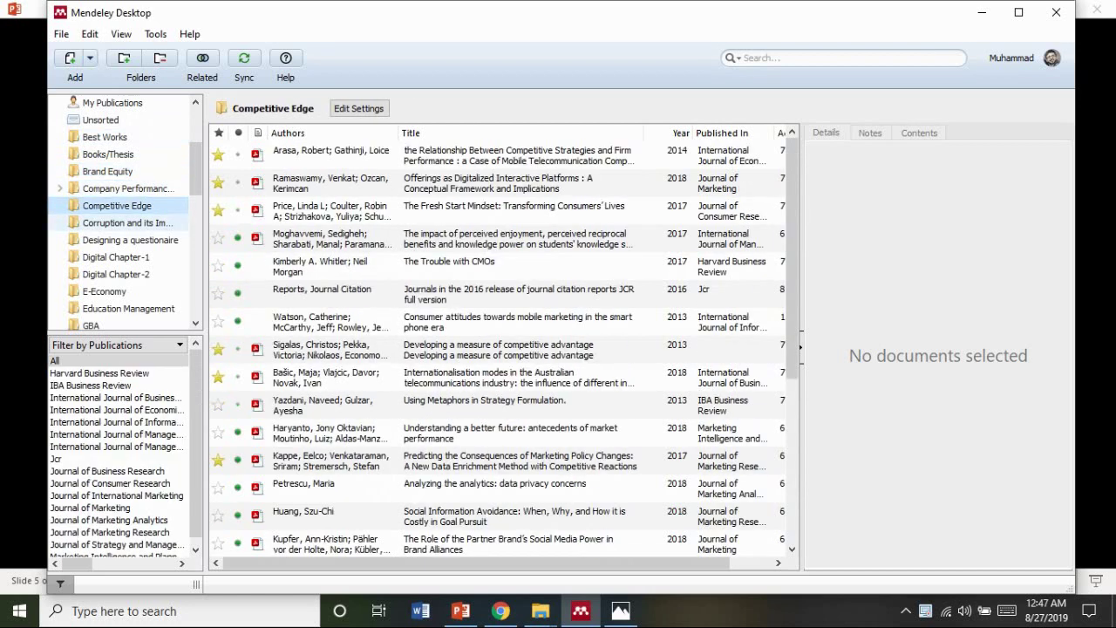
pyautogui.click(127, 222)
pyautogui.click(130, 240)
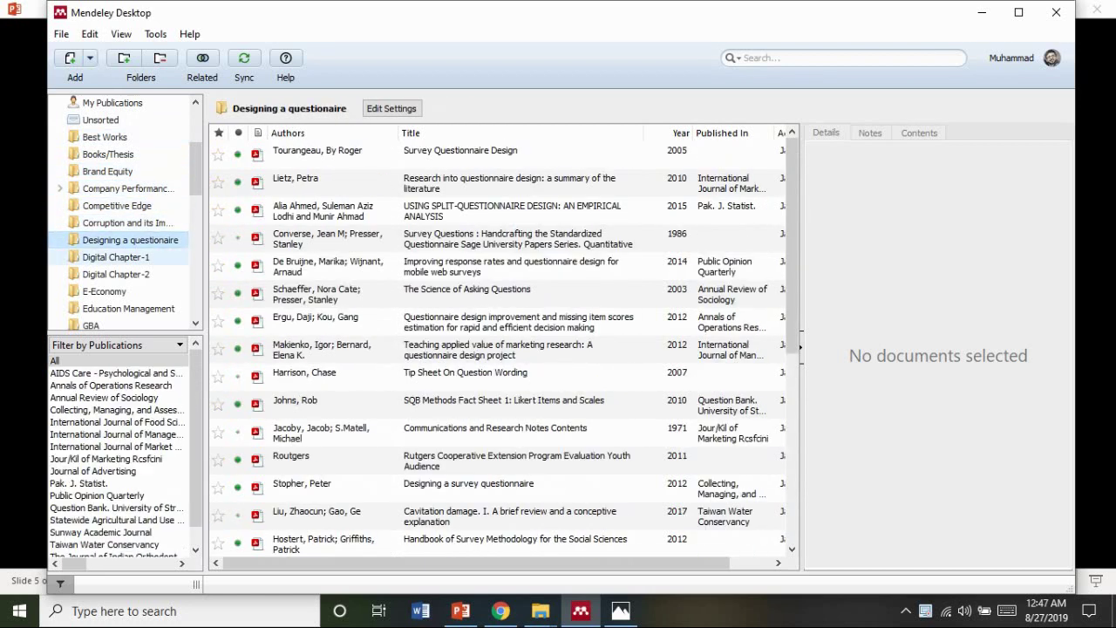
pyautogui.click(116, 257)
pyautogui.moveTo(196, 168); pyautogui.dragTo(195, 187)
pyautogui.click(128, 231)
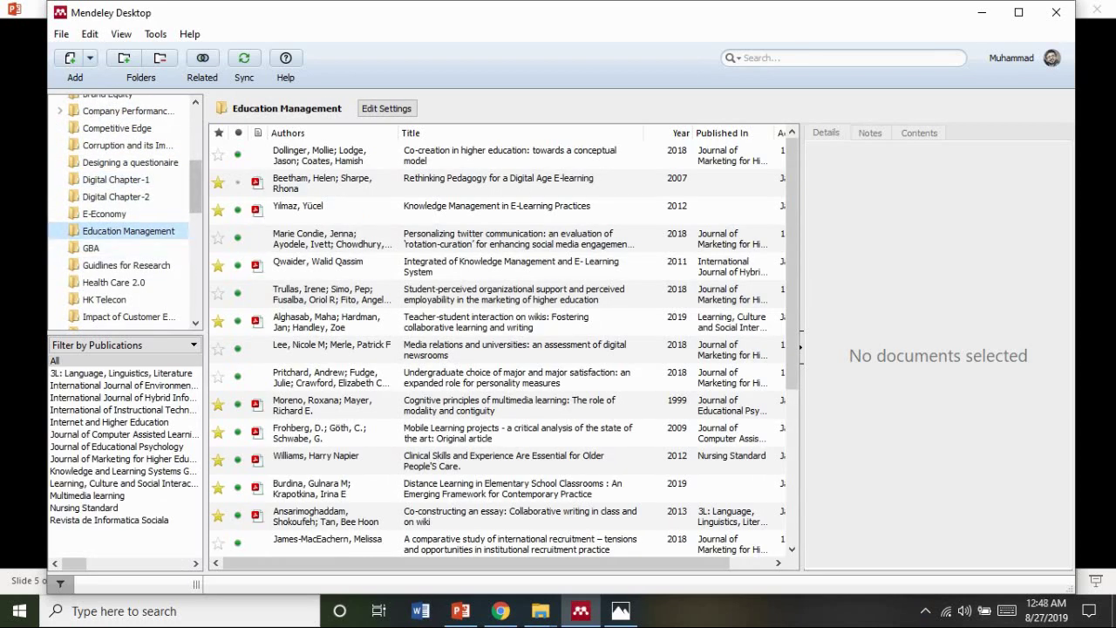
pyautogui.scroll(-10, 125, 212)
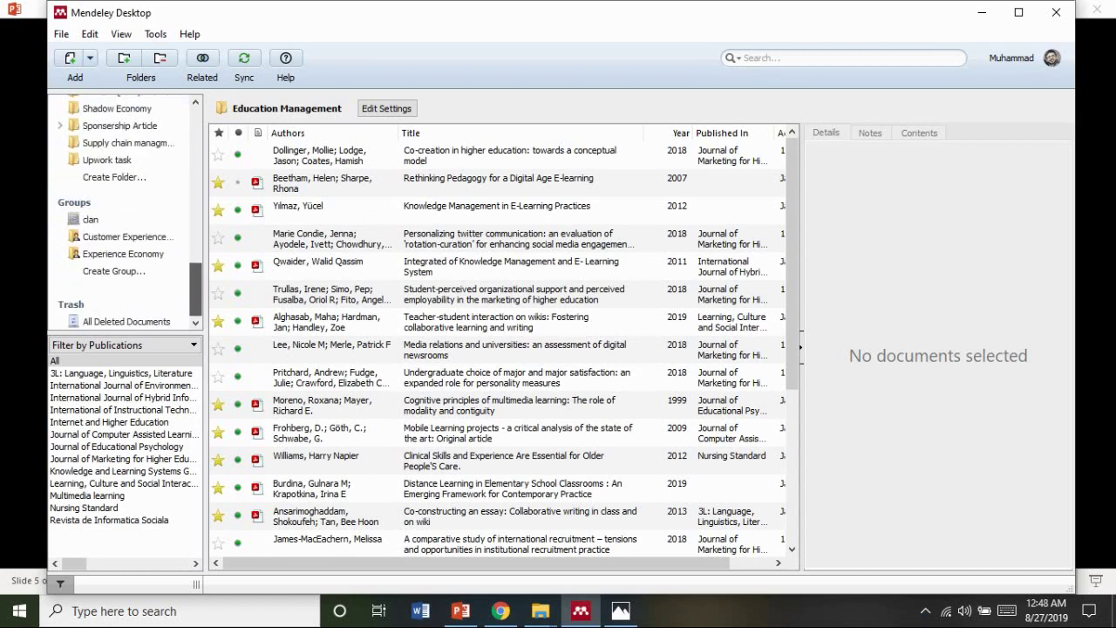
pyautogui.scroll(9, 124, 212)
pyautogui.scroll(3, 125, 213)
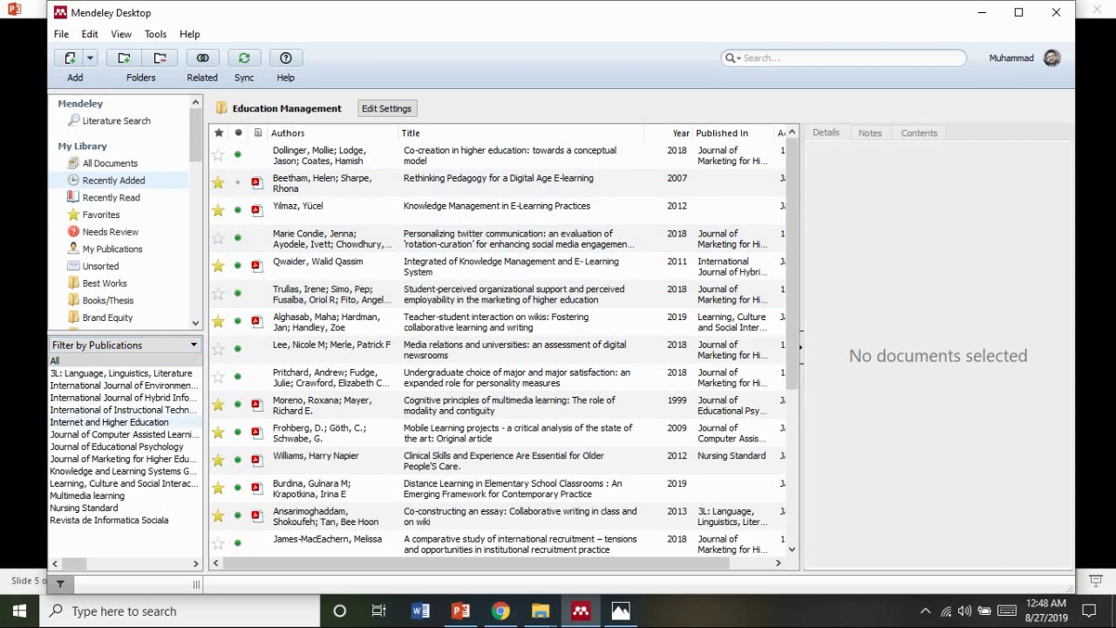
# - Filter the Education Management documents by Journal of Marketing for Higher Education, and by an author near the end of the author list
pyautogui.click(122, 459)
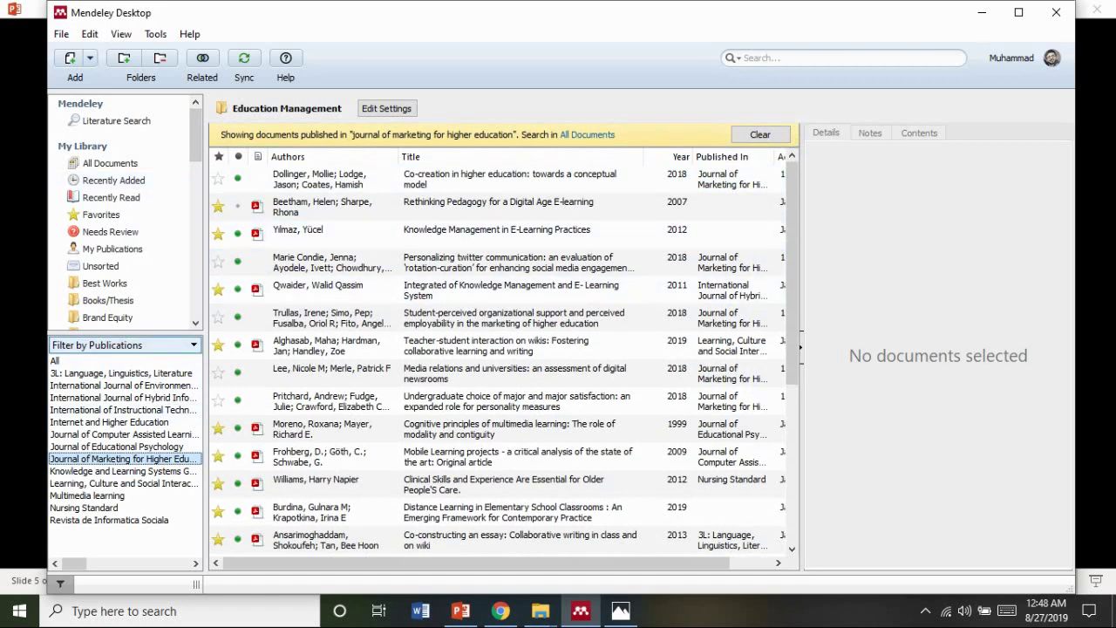
pyautogui.click(122, 344)
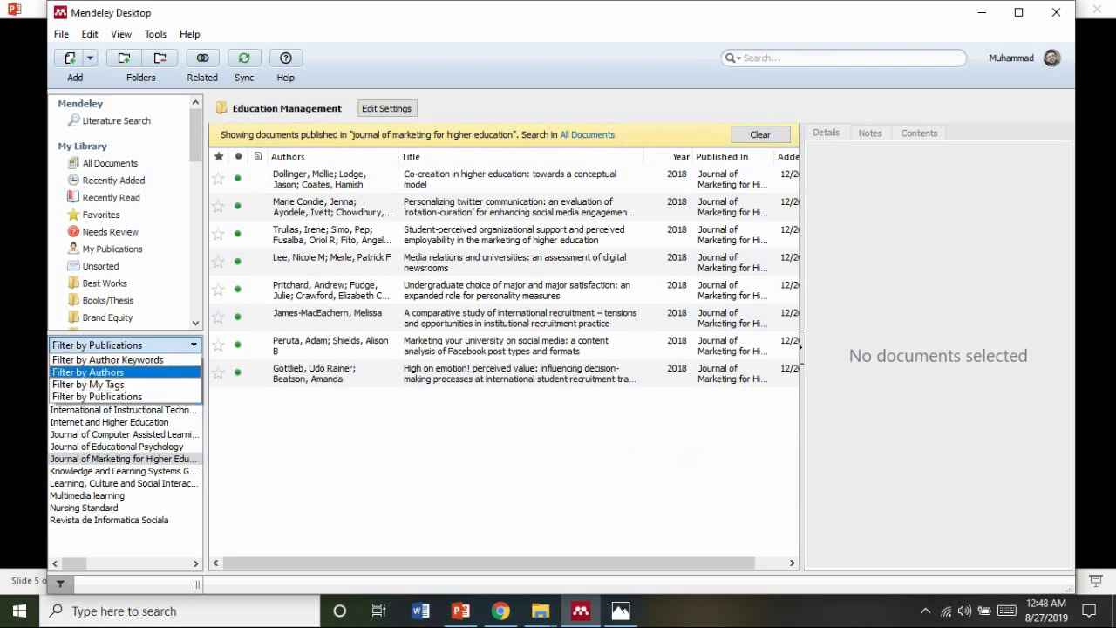
pyautogui.click(87, 372)
pyautogui.scroll(-4, 122, 454)
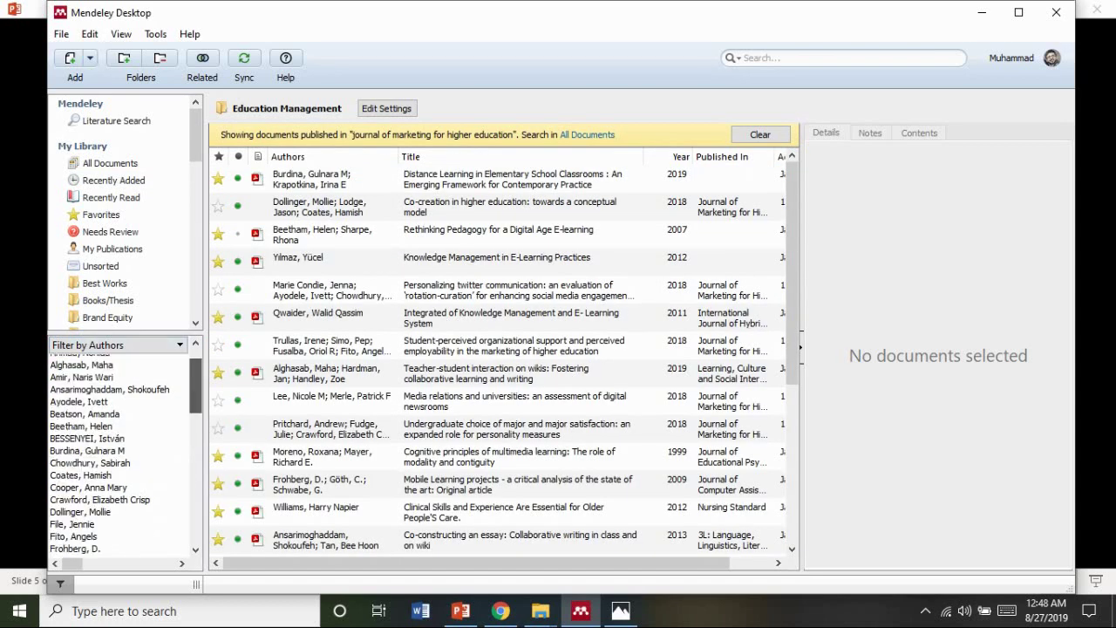
pyautogui.scroll(-8, 87, 488)
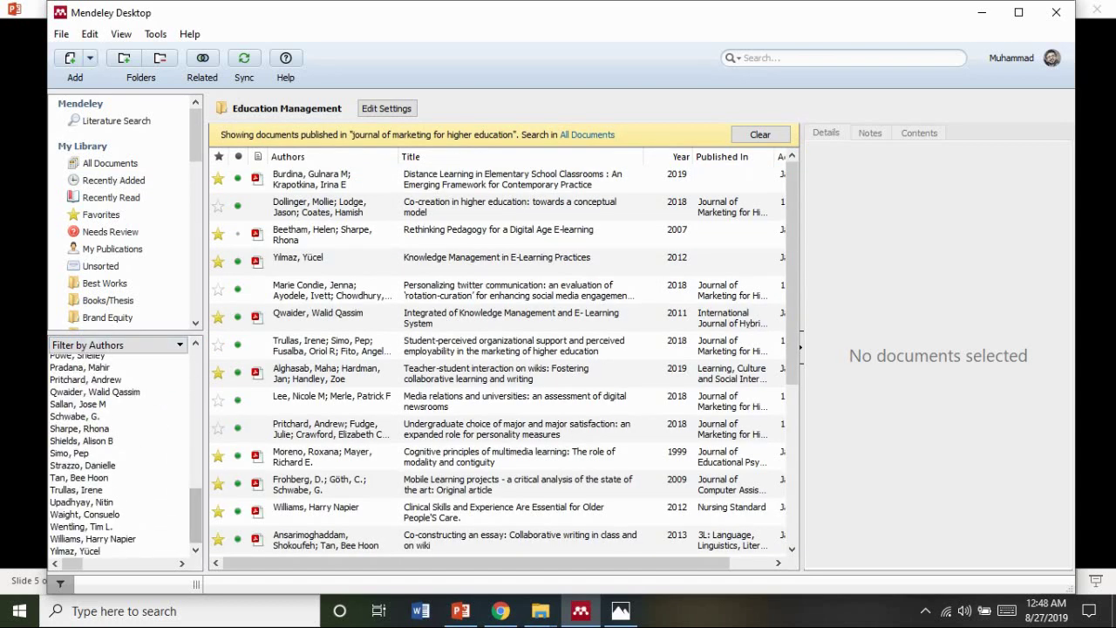
pyautogui.click(87, 477)
pyautogui.scroll(2, 117, 480)
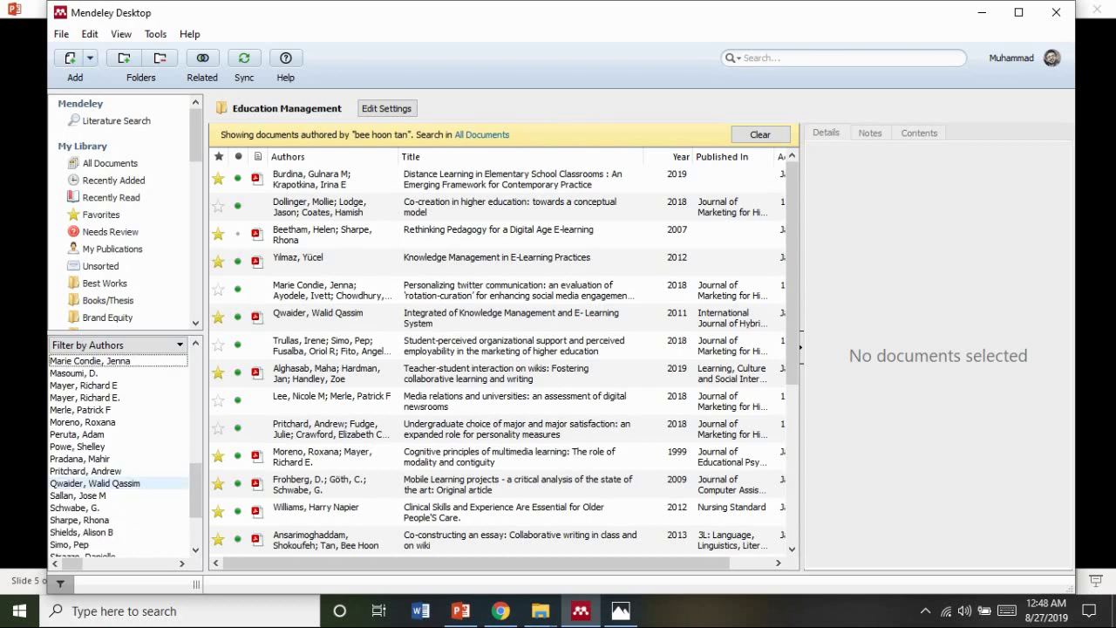
pyautogui.press('m')
pyautogui.press('m')
pyautogui.press('m')
pyautogui.press('m')
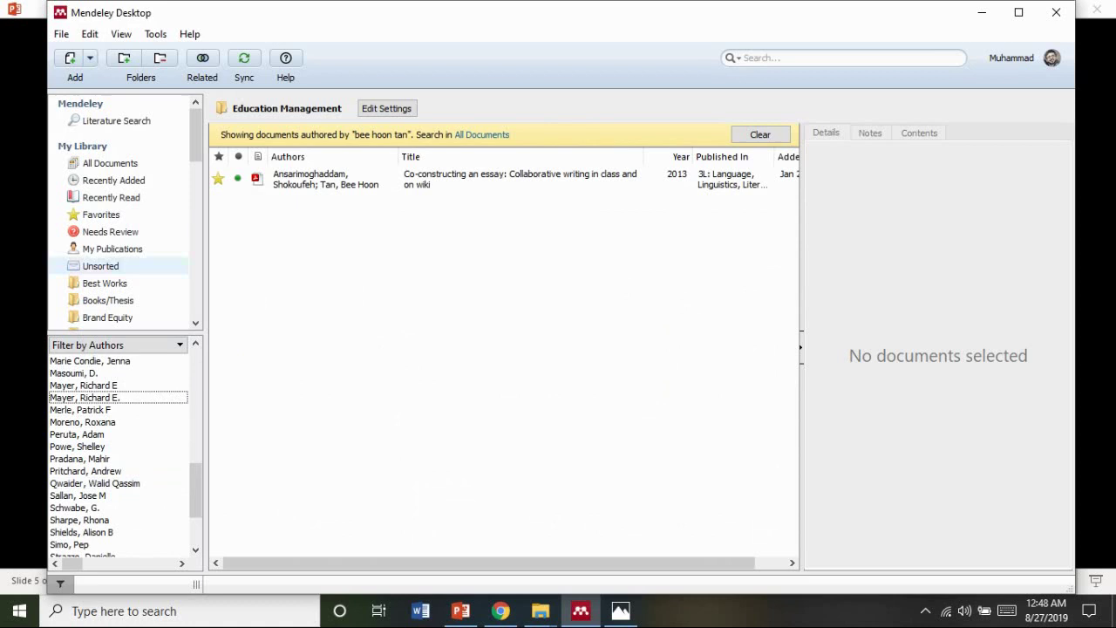
# - Show All Documents and clear the author filter, leaving no paper open
pyautogui.click(110, 163)
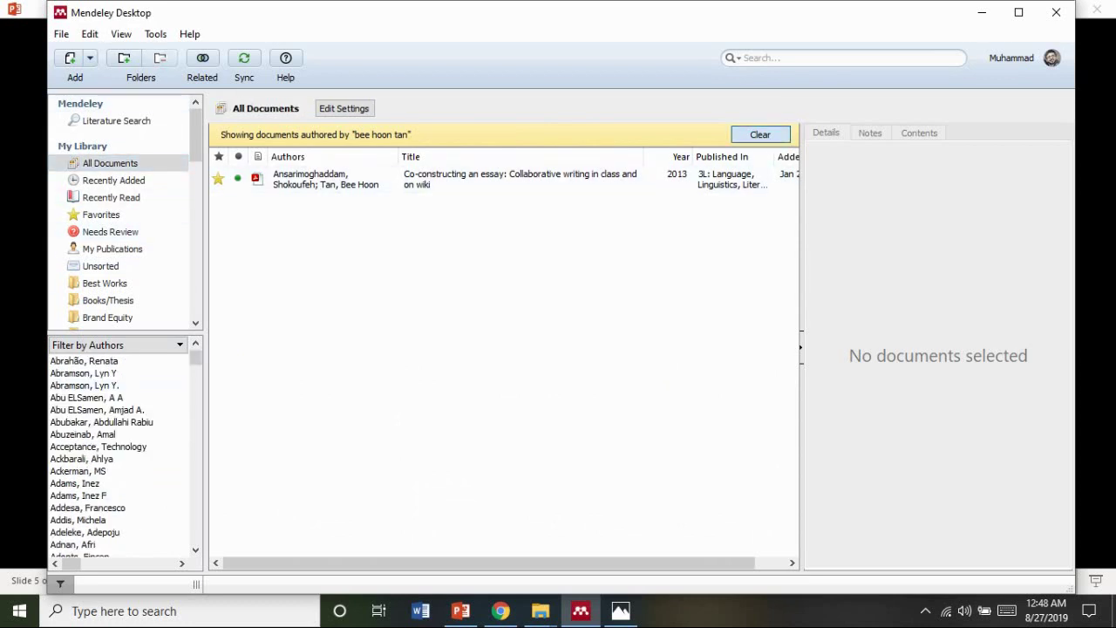
pyautogui.click(760, 135)
pyautogui.doubleClick(760, 151)
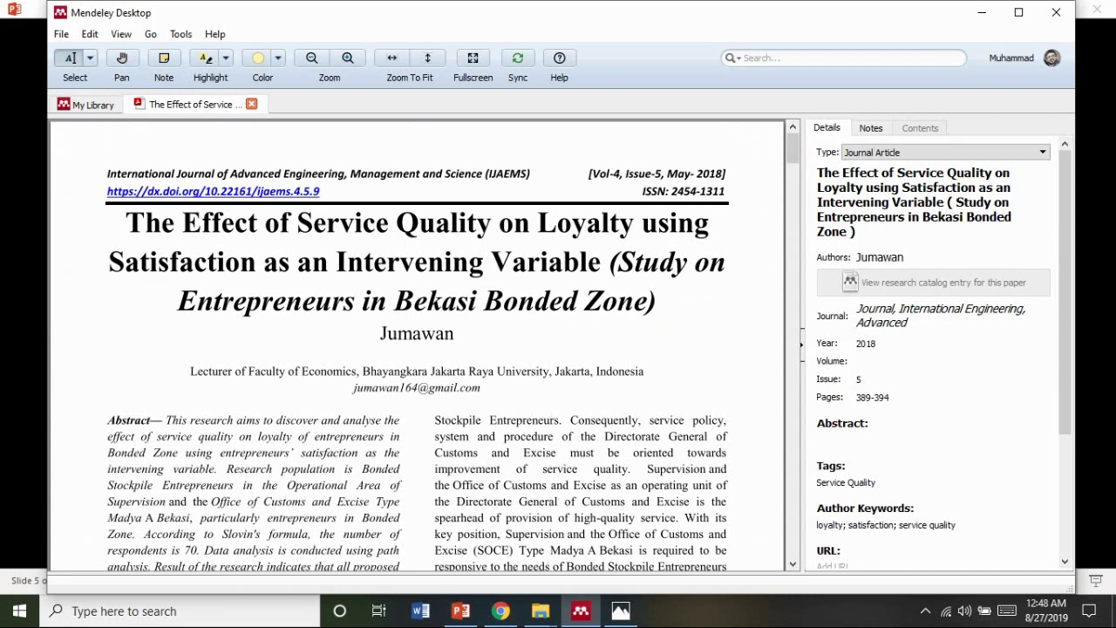
pyautogui.click(251, 104)
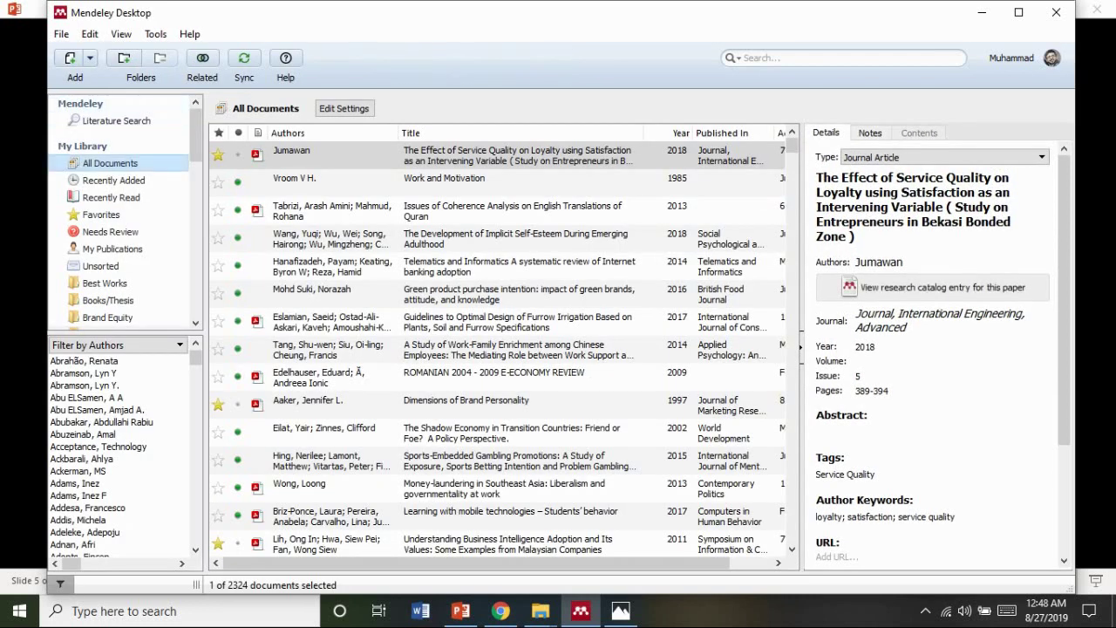
# - Filter All Documents by the fifth author in the author list and clear that filter
pyautogui.click(118, 344)
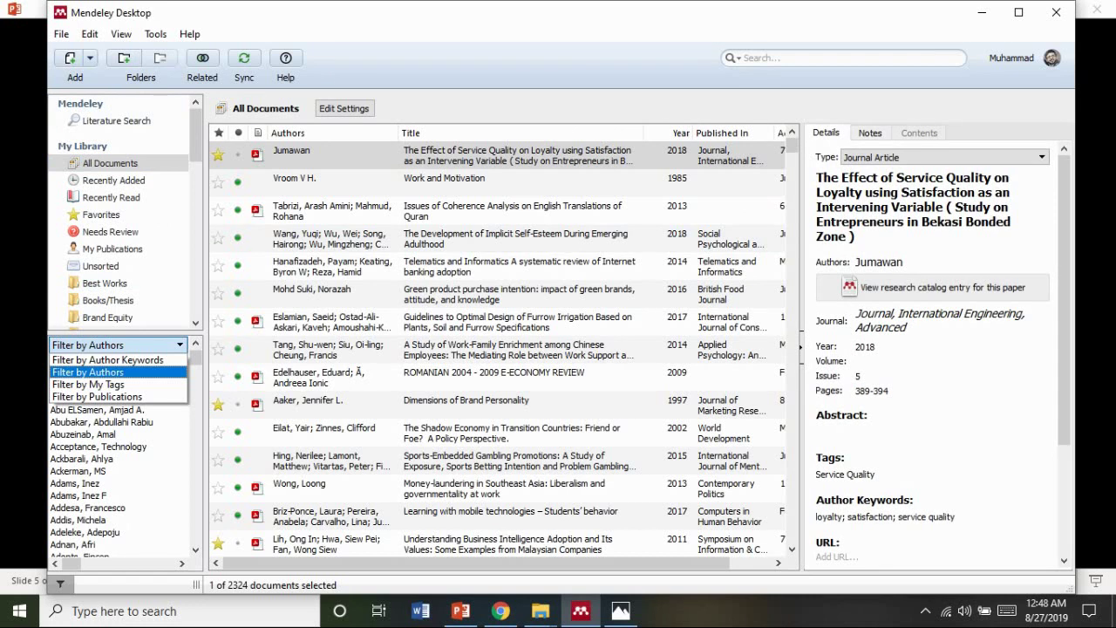
pyautogui.click(98, 372)
pyautogui.click(97, 409)
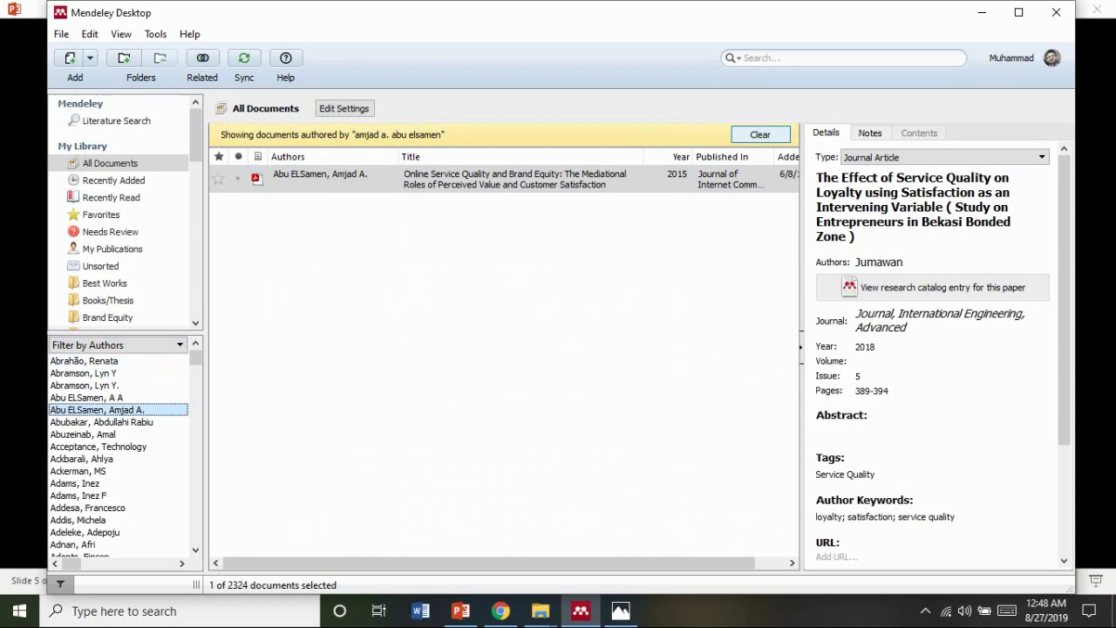
pyautogui.click(760, 135)
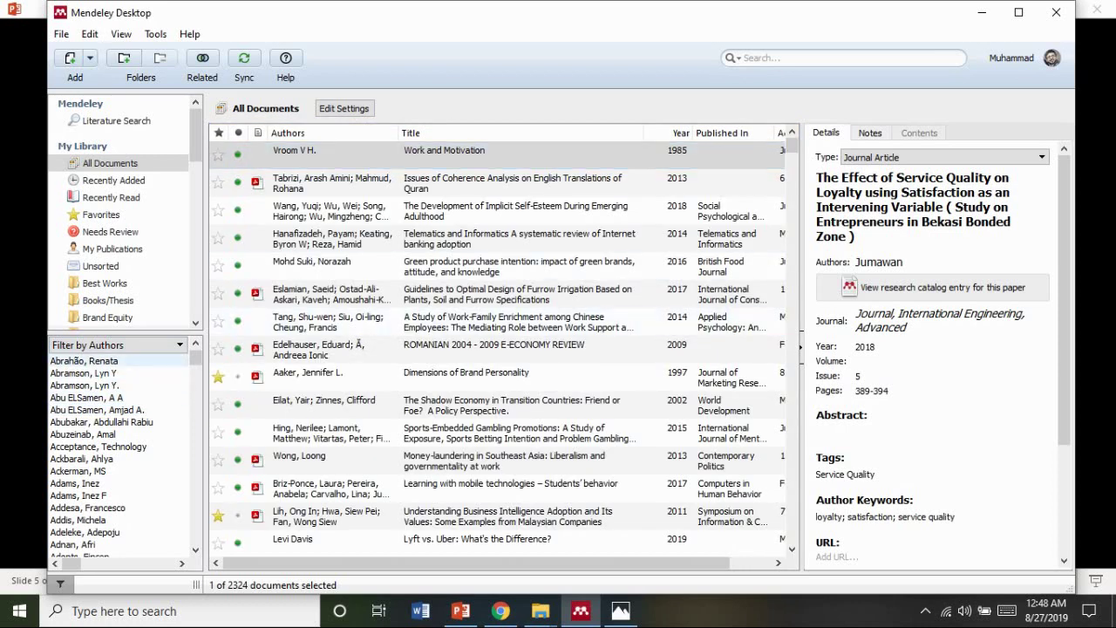
# - Find the library owner's surname in the author list and filter by the entry whose name ends in a semicolon
pyautogui.moveTo(195, 357); pyautogui.dragTo(195, 392)
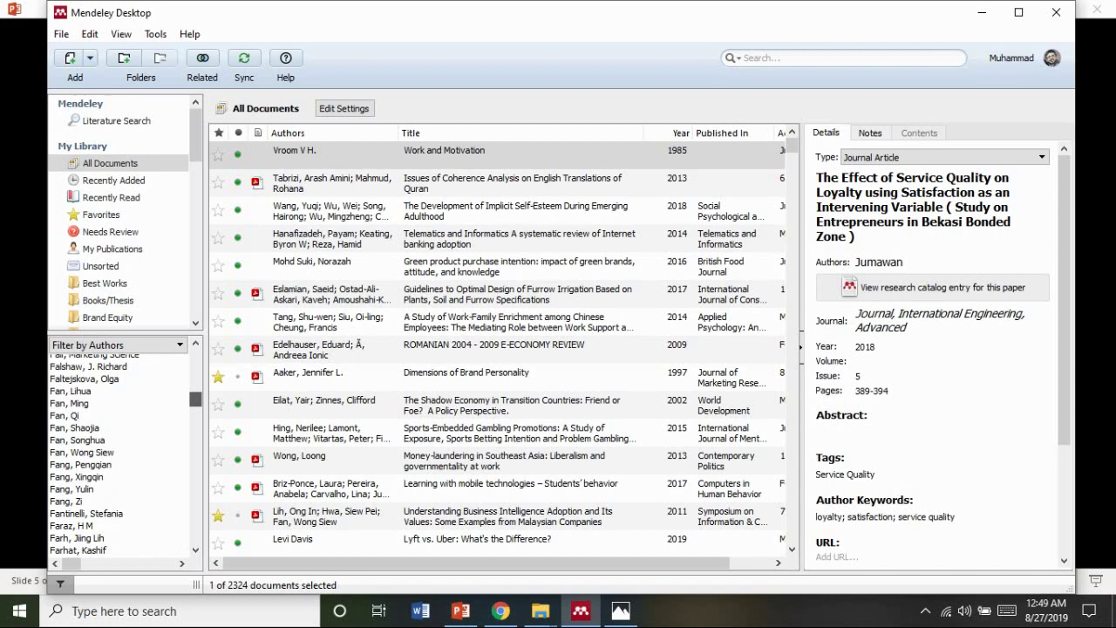
pyautogui.moveTo(195, 402)
pyautogui.mouseDown()
pyautogui.moveTo(196, 385)
pyautogui.moveTo(195, 399)
pyautogui.mouseUp()
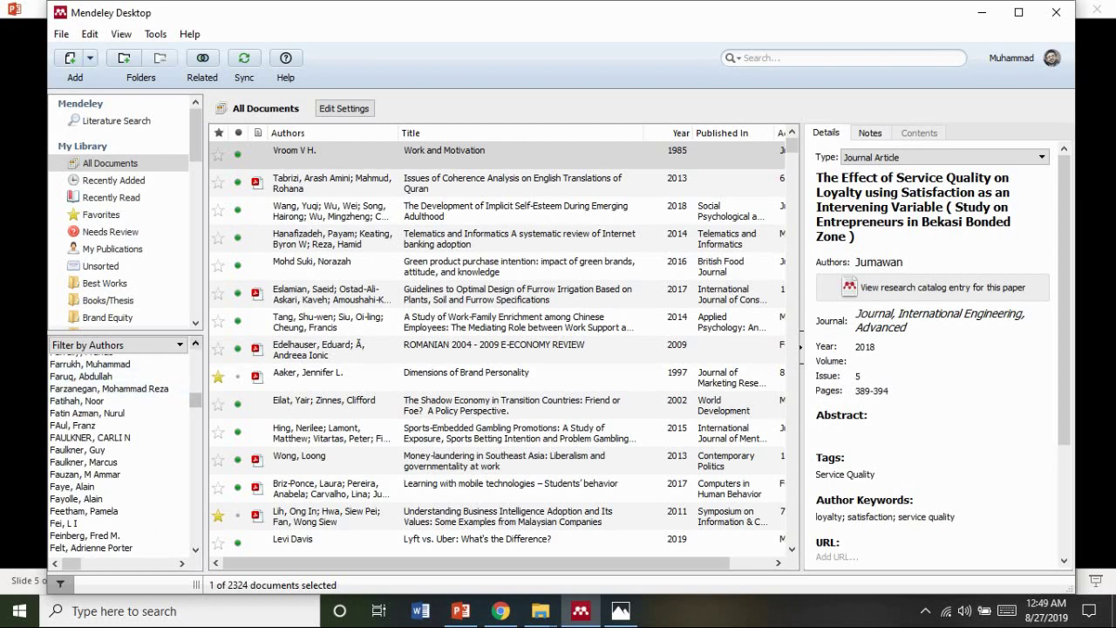
pyautogui.click(195, 344)
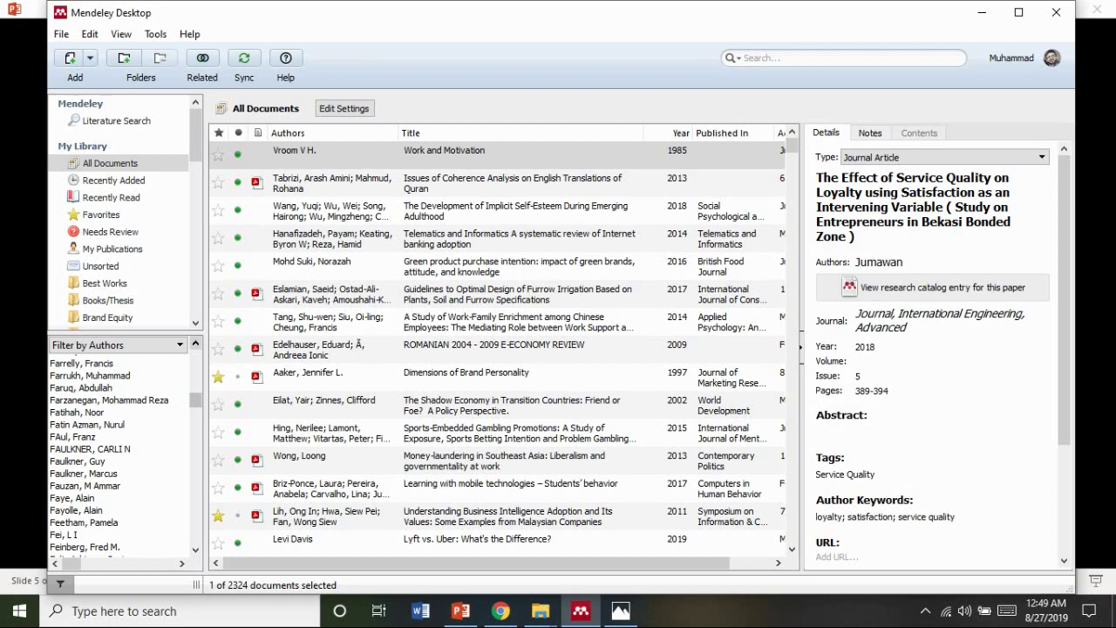
pyautogui.click(196, 344)
pyautogui.click(195, 344)
pyautogui.click(195, 343)
pyautogui.click(196, 343)
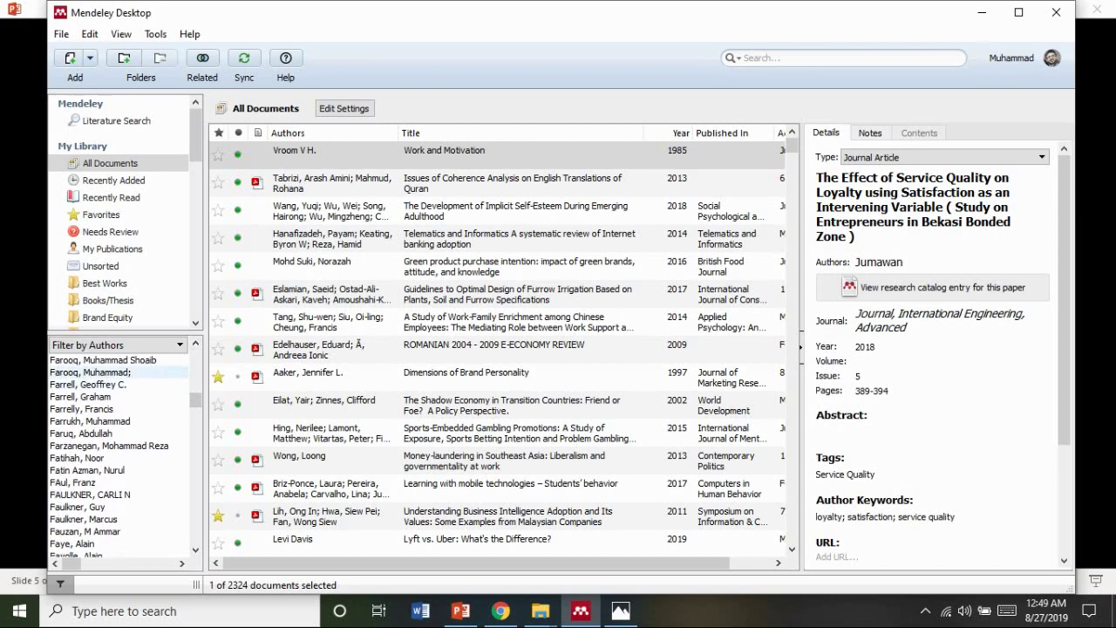
pyautogui.click(90, 372)
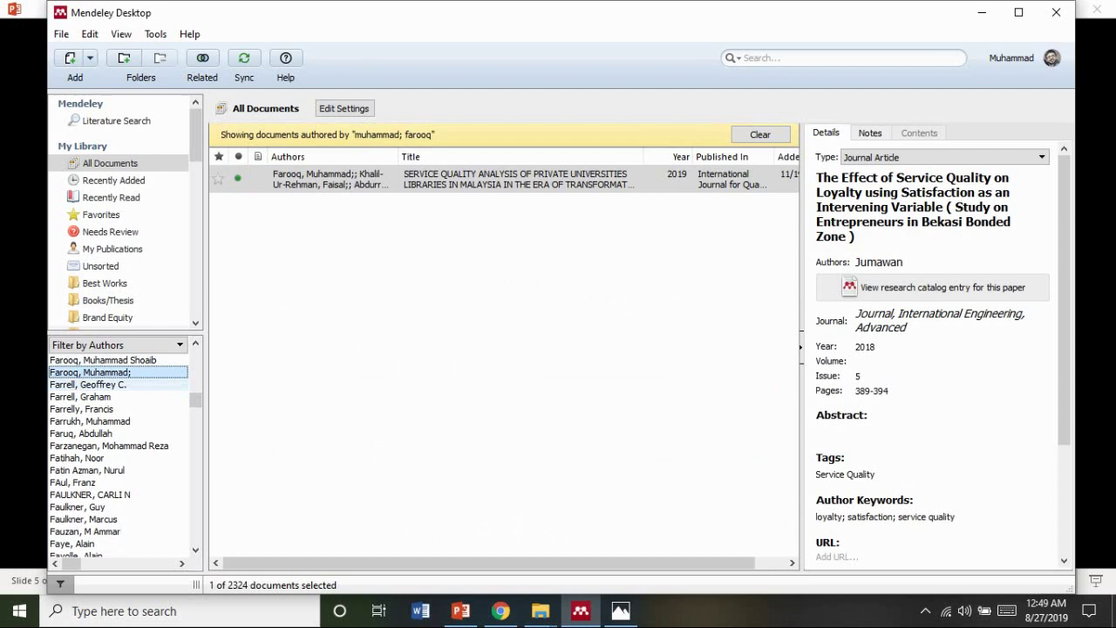
# - Filter by the two author entries just above with the same surname, and review the papers listed for the library owner
pyautogui.click(195, 343)
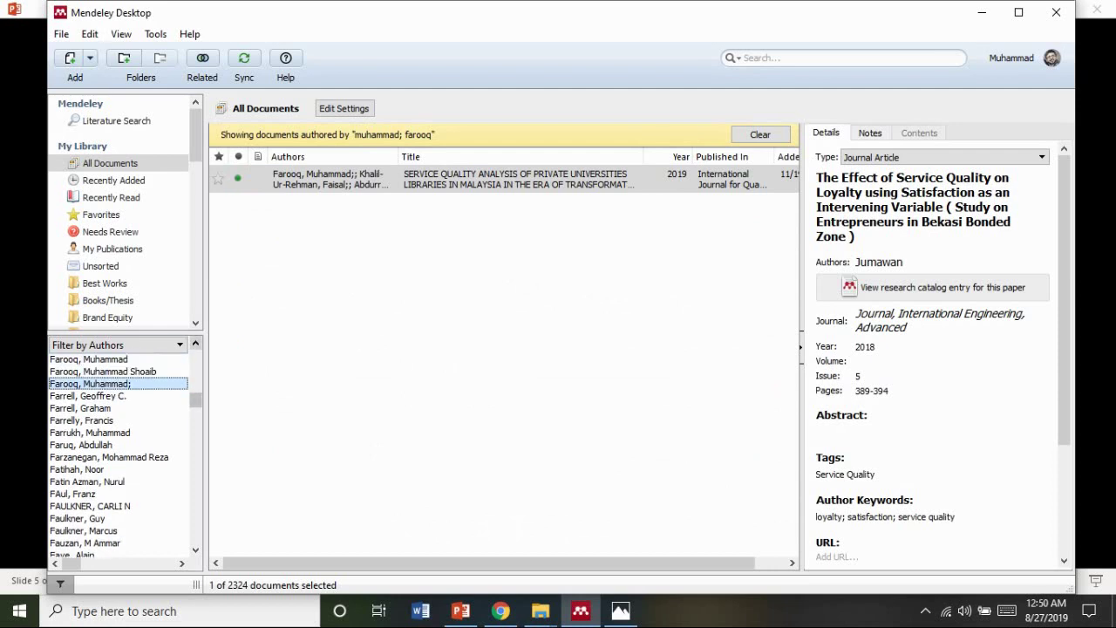
pyautogui.click(196, 343)
pyautogui.click(118, 383)
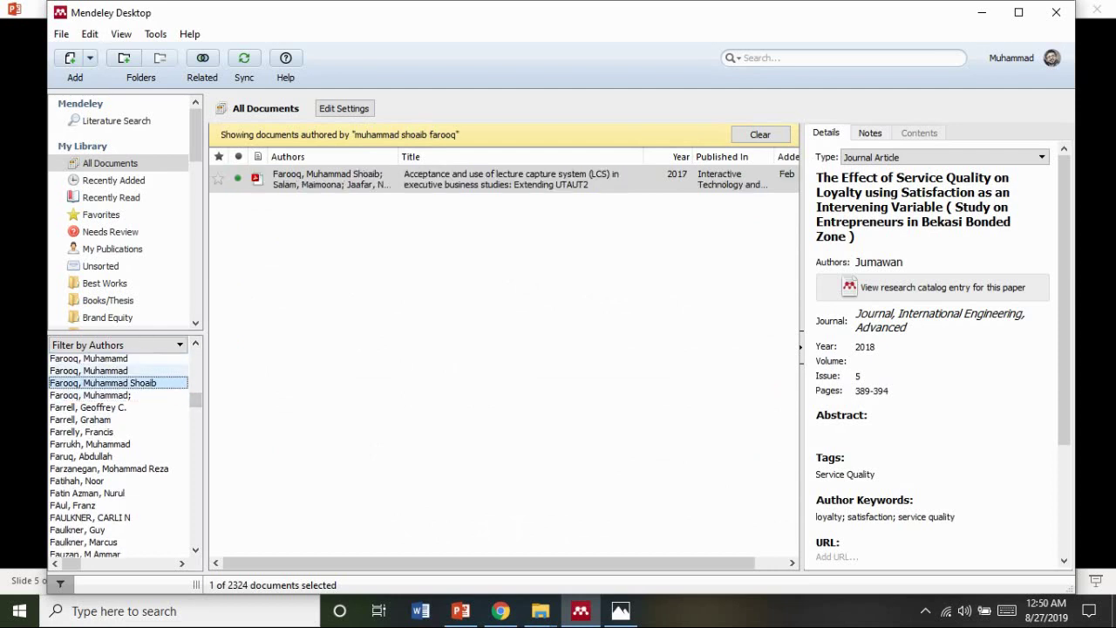
pyautogui.click(109, 370)
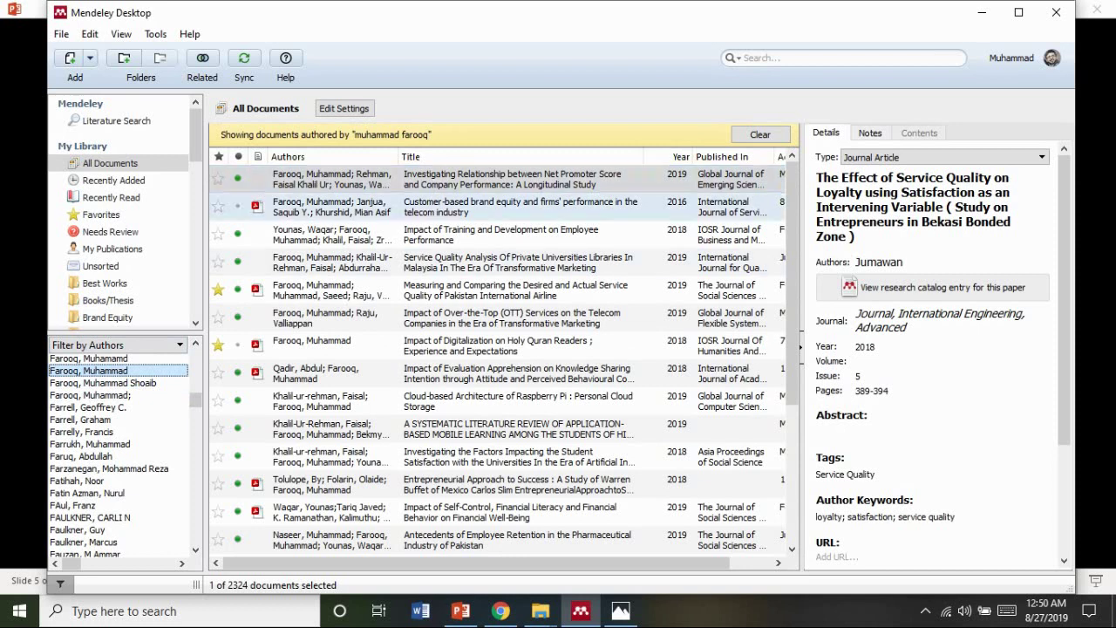
pyautogui.scroll(-3, 504, 358)
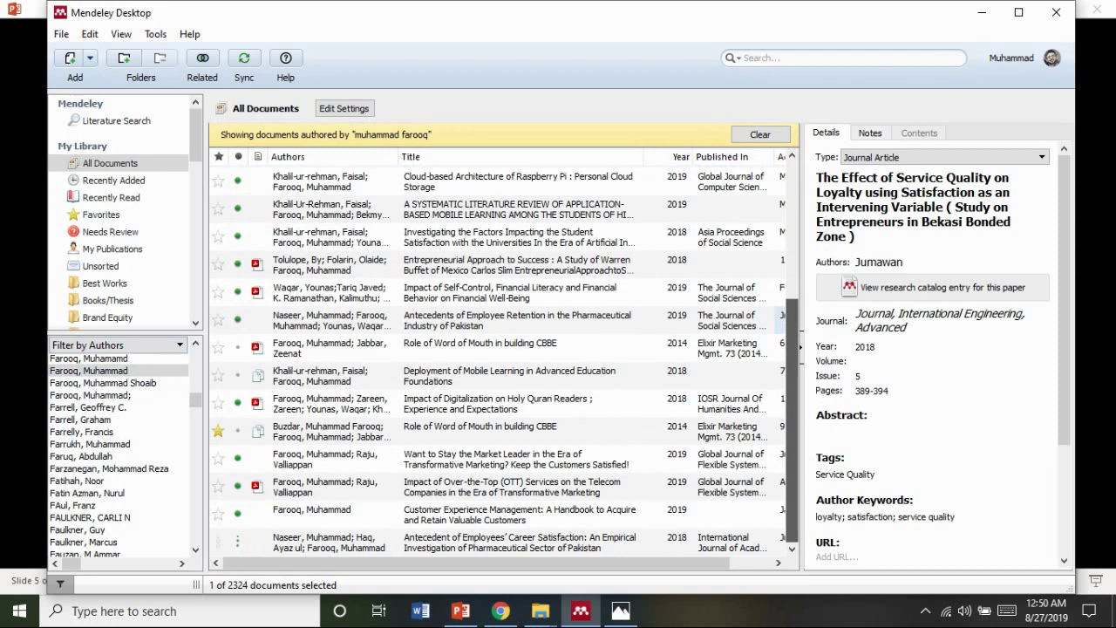
pyautogui.scroll(3, 504, 358)
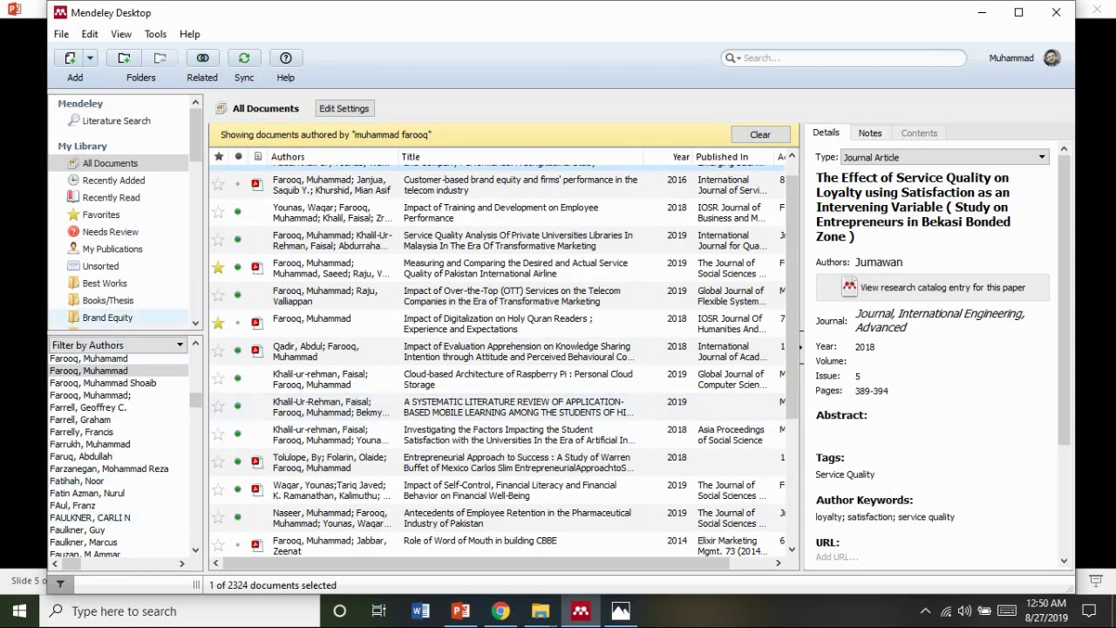
# - Show the details of the 2019 paper "Service Quality Analysis Of Private Universities Libraries In Malaysia" in the author-filtered list
pyautogui.click(195, 343)
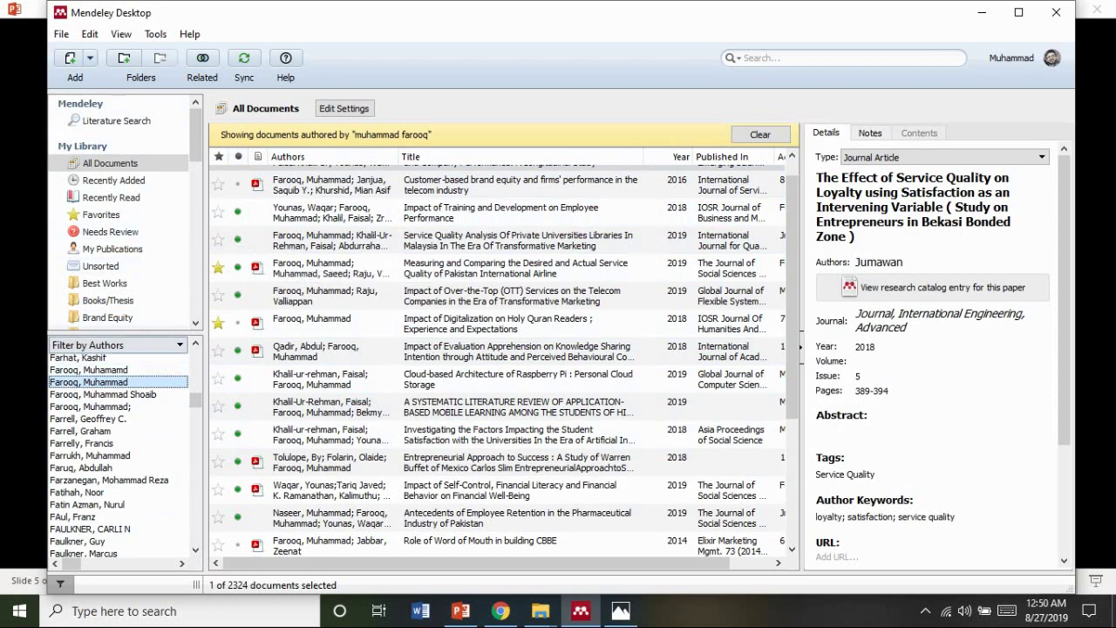
pyautogui.click(118, 345)
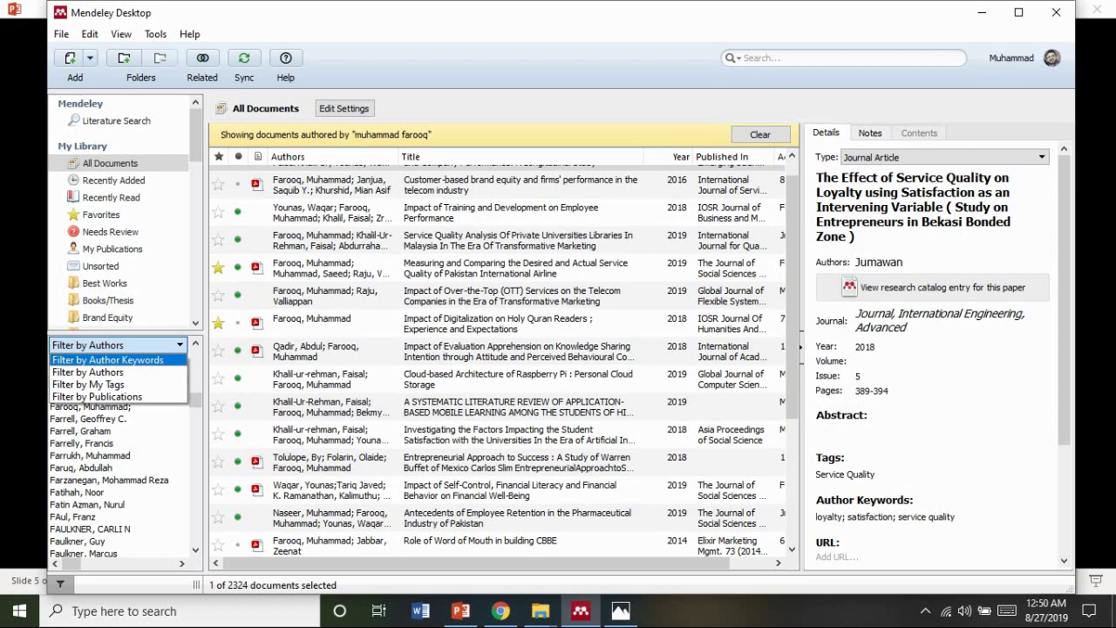
pyautogui.click(453, 241)
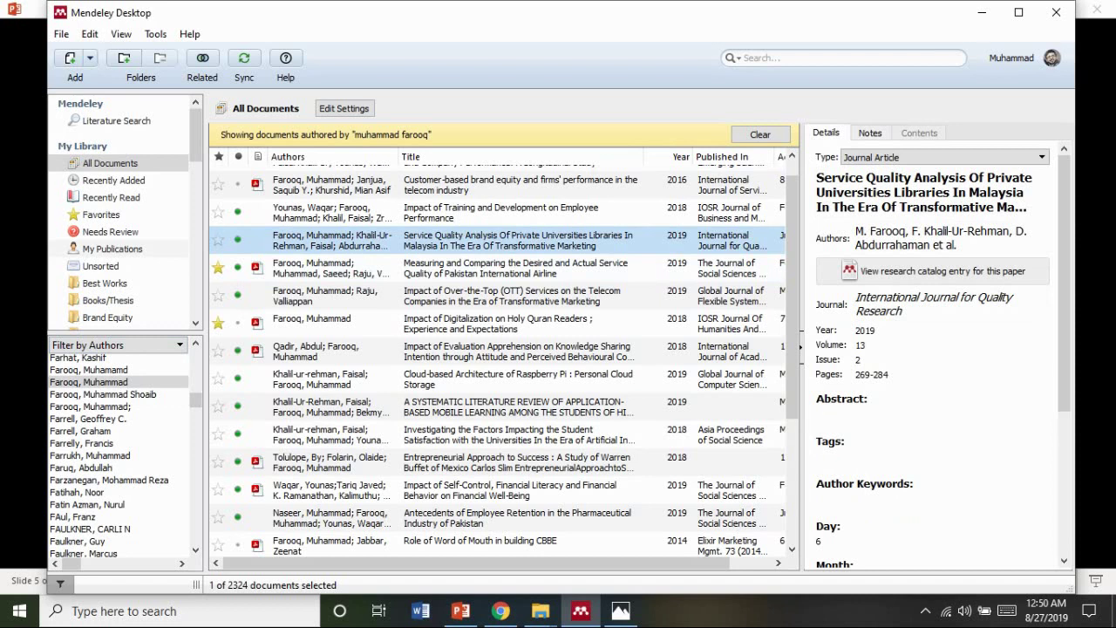
pyautogui.click(931, 414)
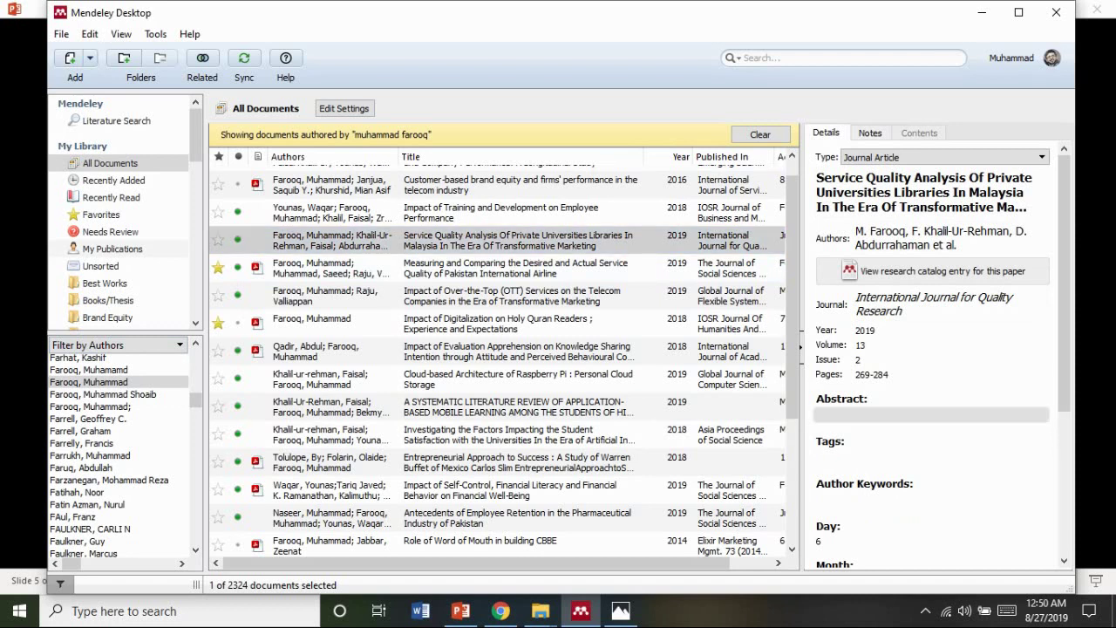
# - Enter the tag Malaysia for the selected paper and remove the tag again
pyautogui.scroll(-3, 931, 366)
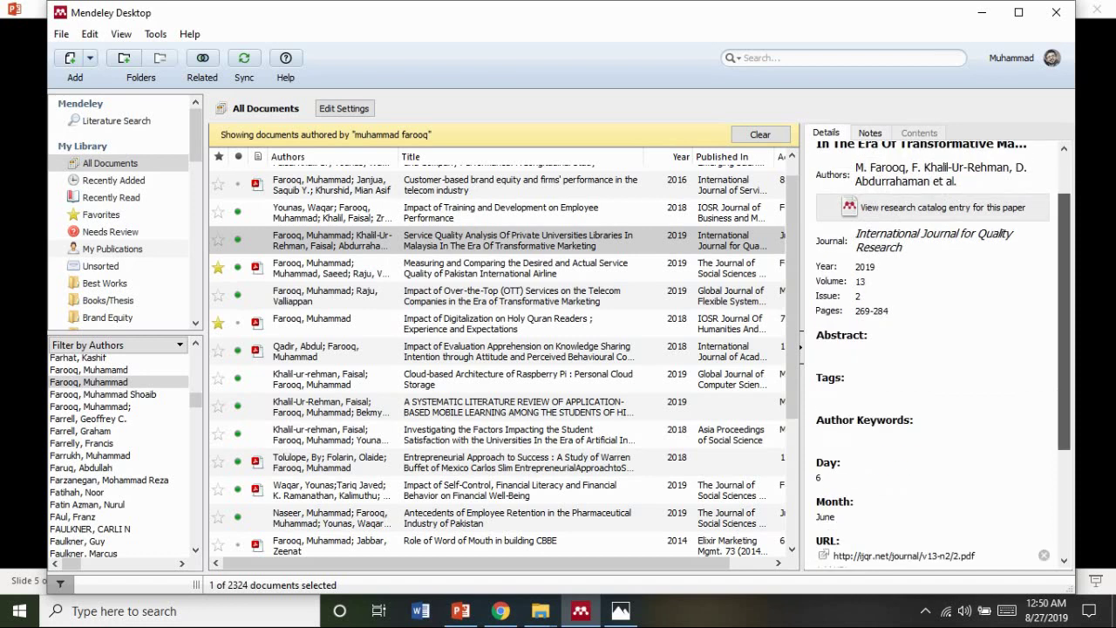
pyautogui.moveTo(1063, 354); pyautogui.dragTo(1063, 373)
pyautogui.click(930, 310)
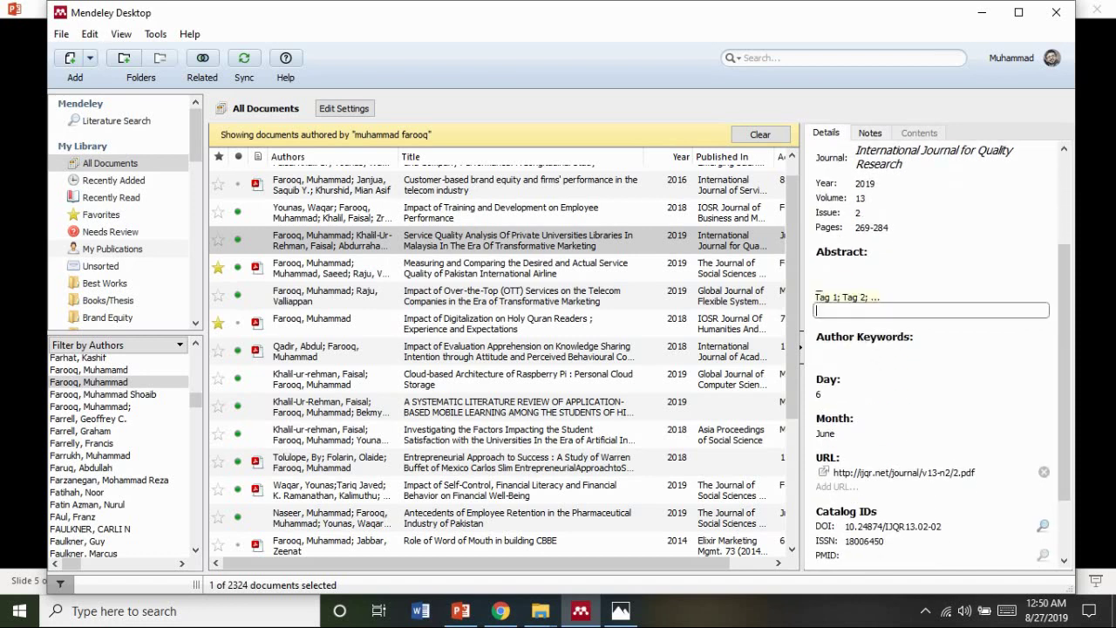
pyautogui.write('Mala')
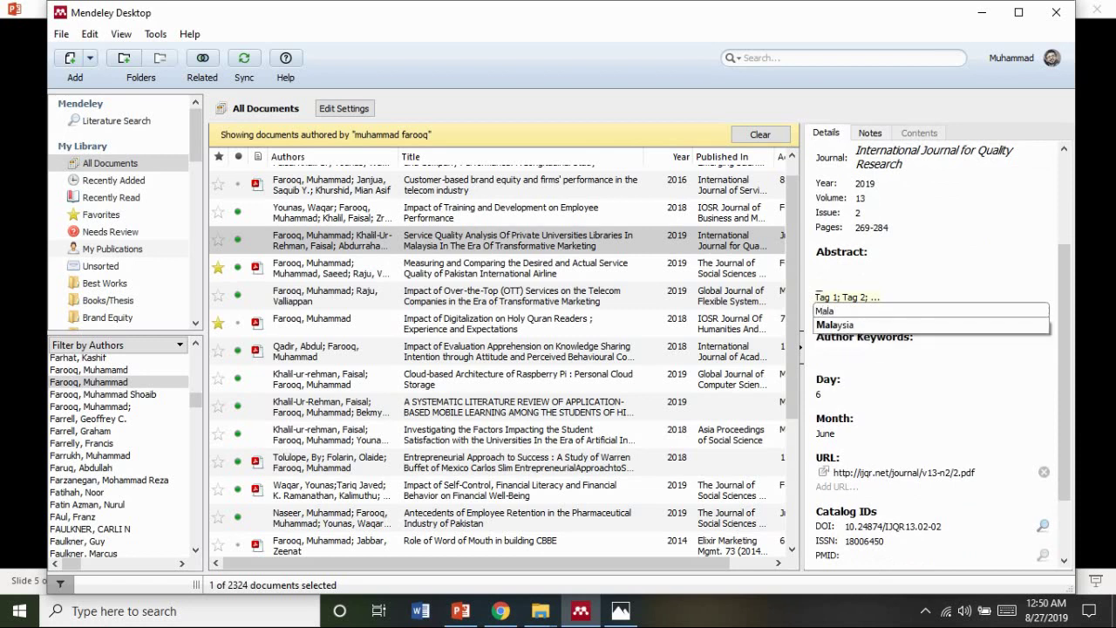
pyautogui.press('Return')
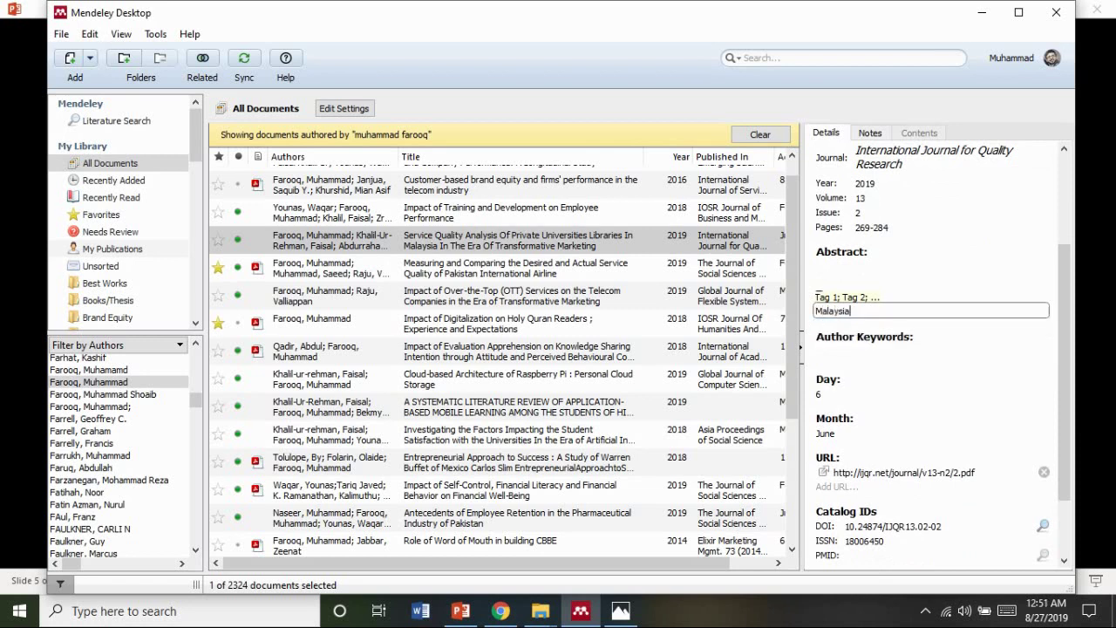
pyautogui.hotkey('ctrl', 'a')
pyautogui.press('BackSpace')
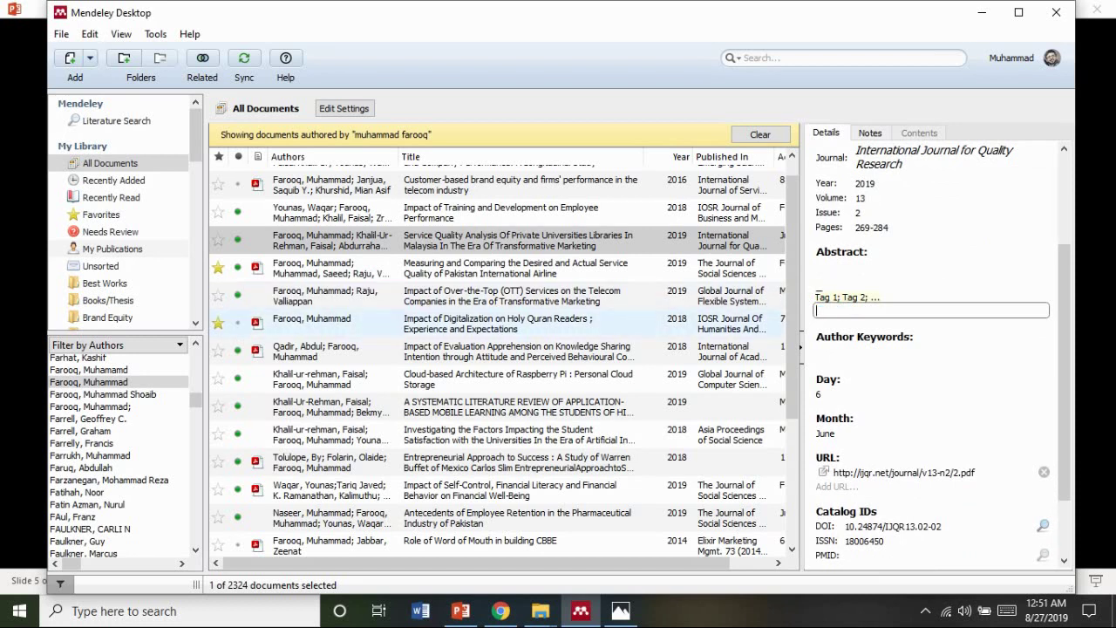
# - Switch the filter criterion to My Tags, change it to Author Keywords, and browse the keyword list
pyautogui.click(118, 345)
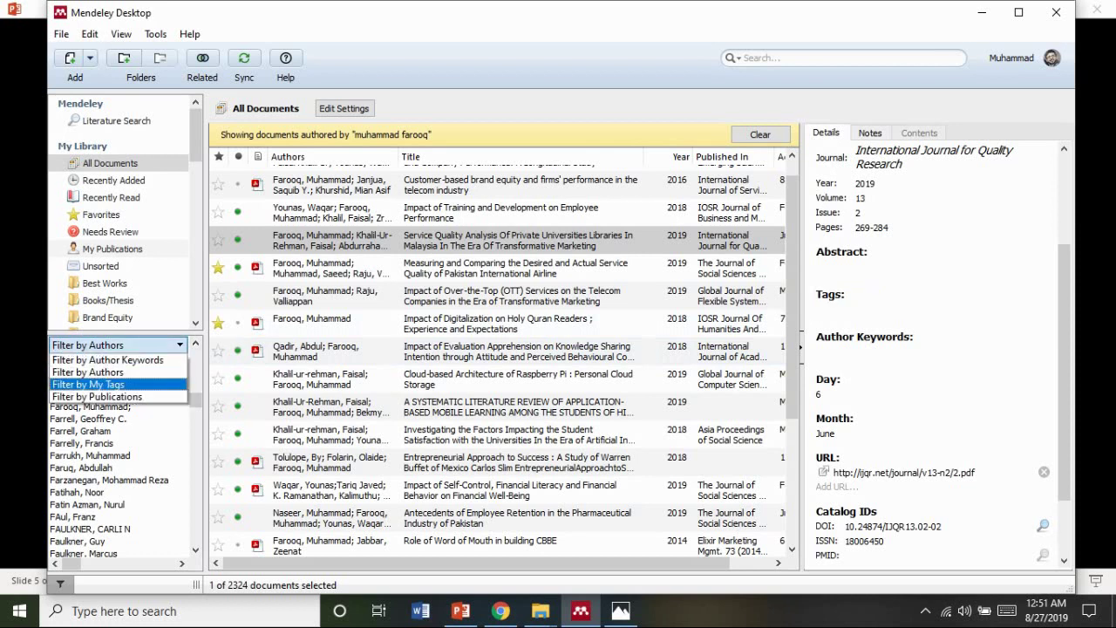
pyautogui.click(87, 384)
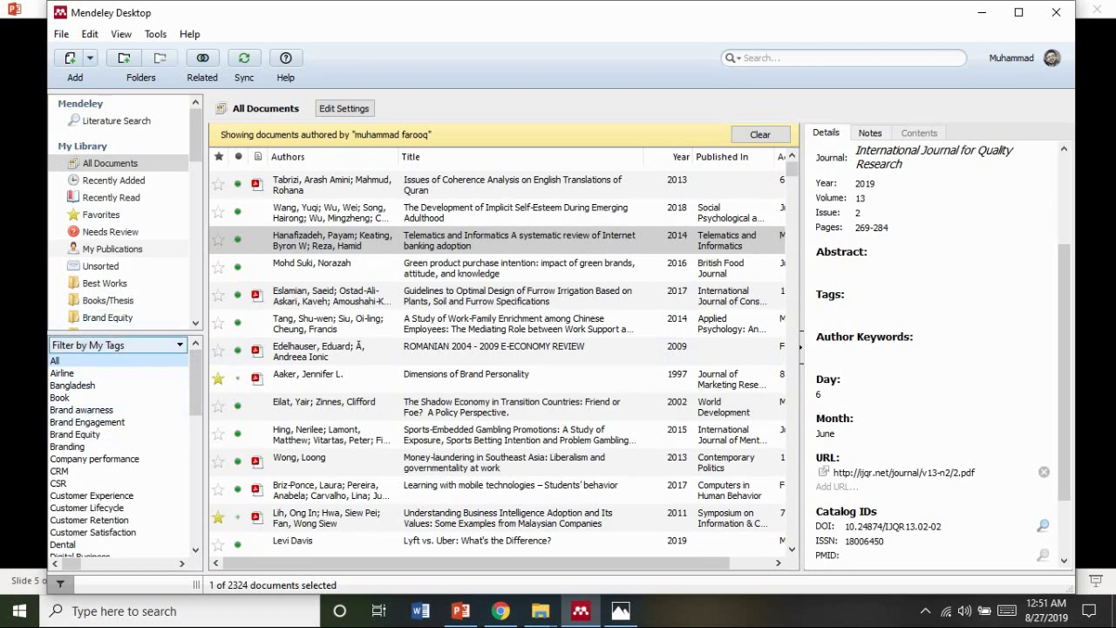
pyautogui.click(114, 345)
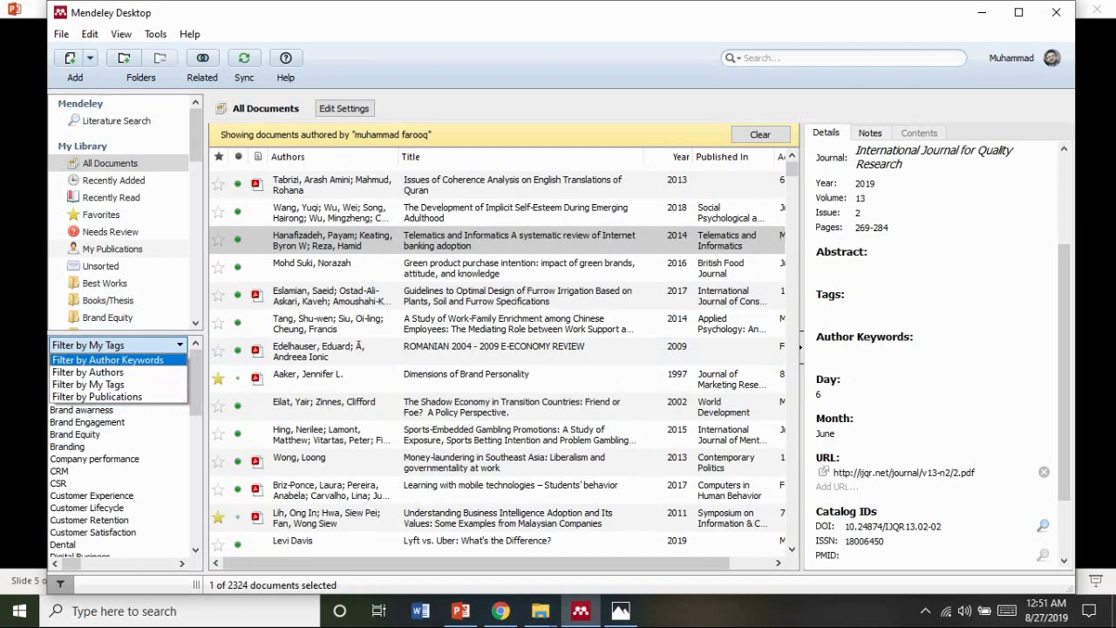
pyautogui.click(107, 359)
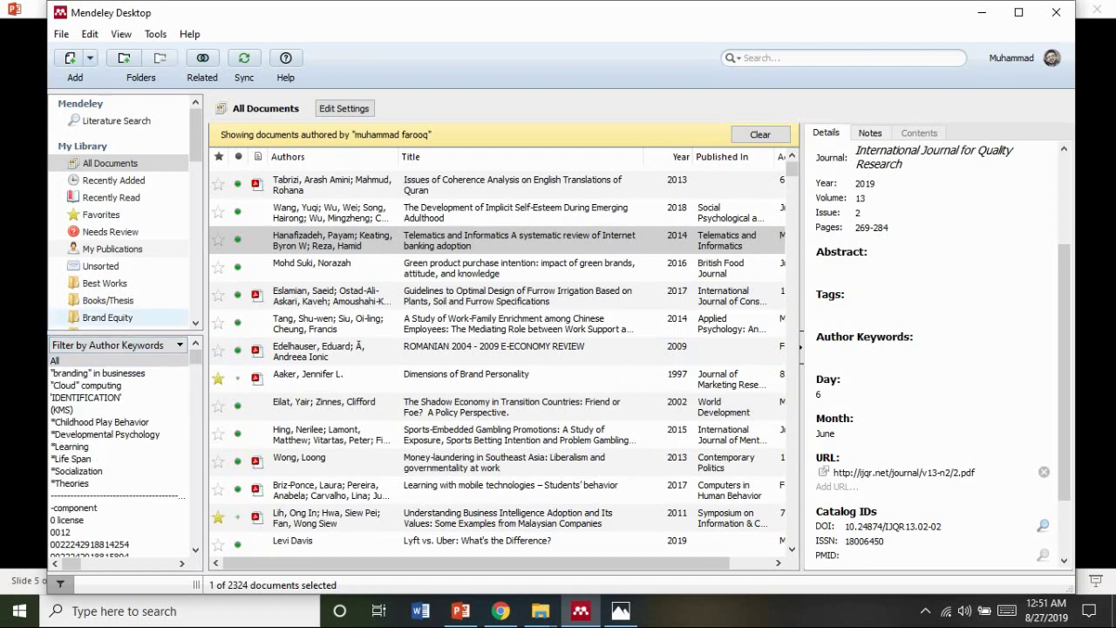
pyautogui.moveTo(196, 353); pyautogui.dragTo(196, 471)
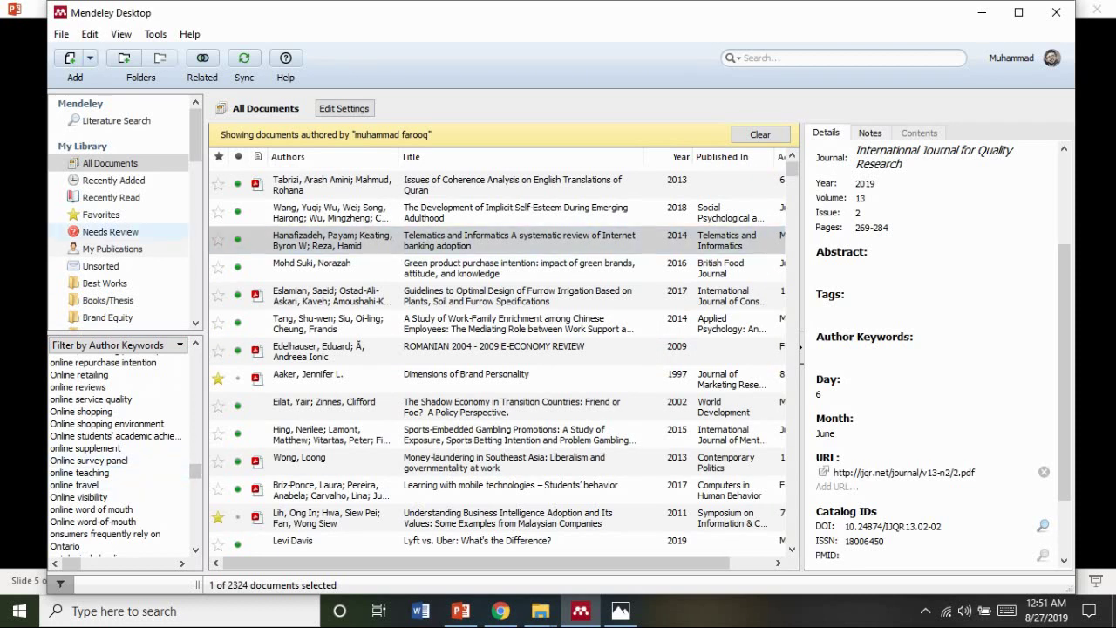
# - Maximize the window and look through the available file and editing commands
pyautogui.click(1018, 13)
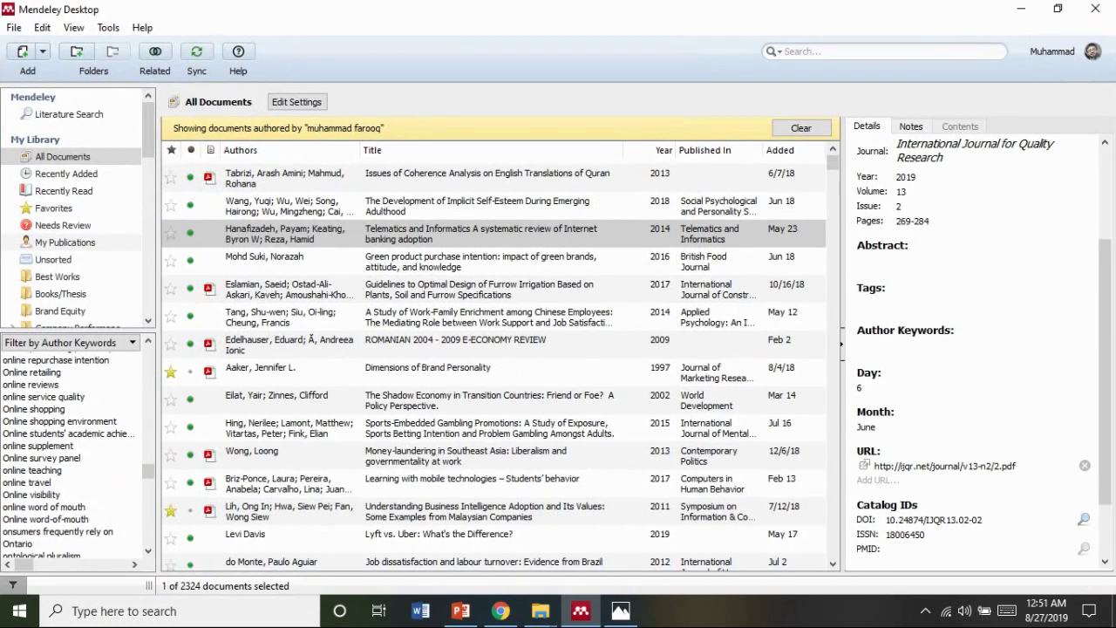
pyautogui.click(14, 27)
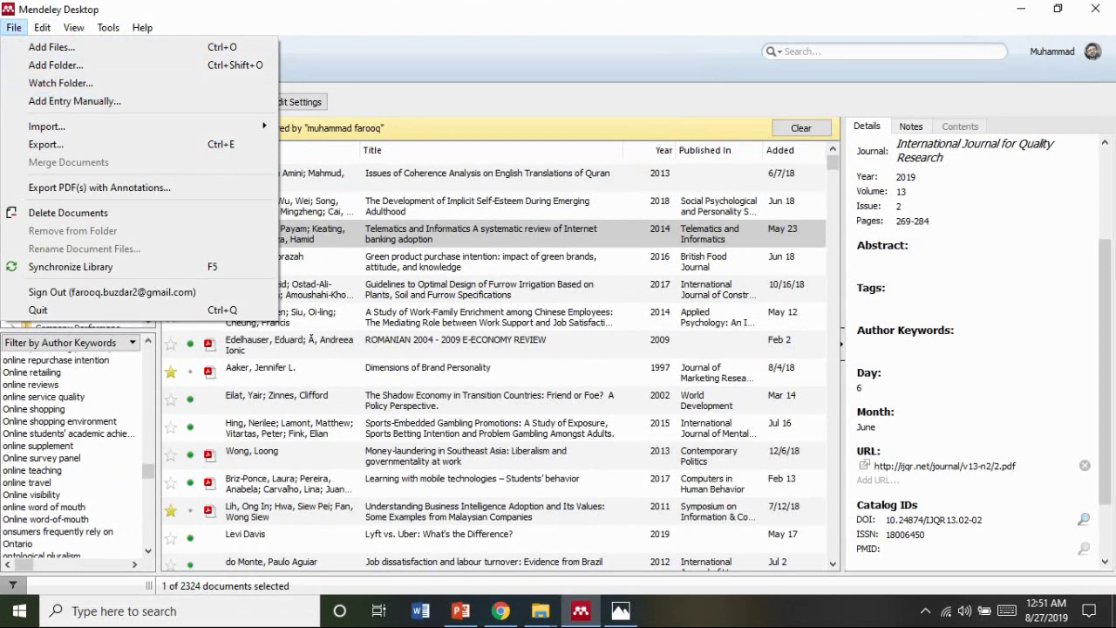
pyautogui.press('Escape')
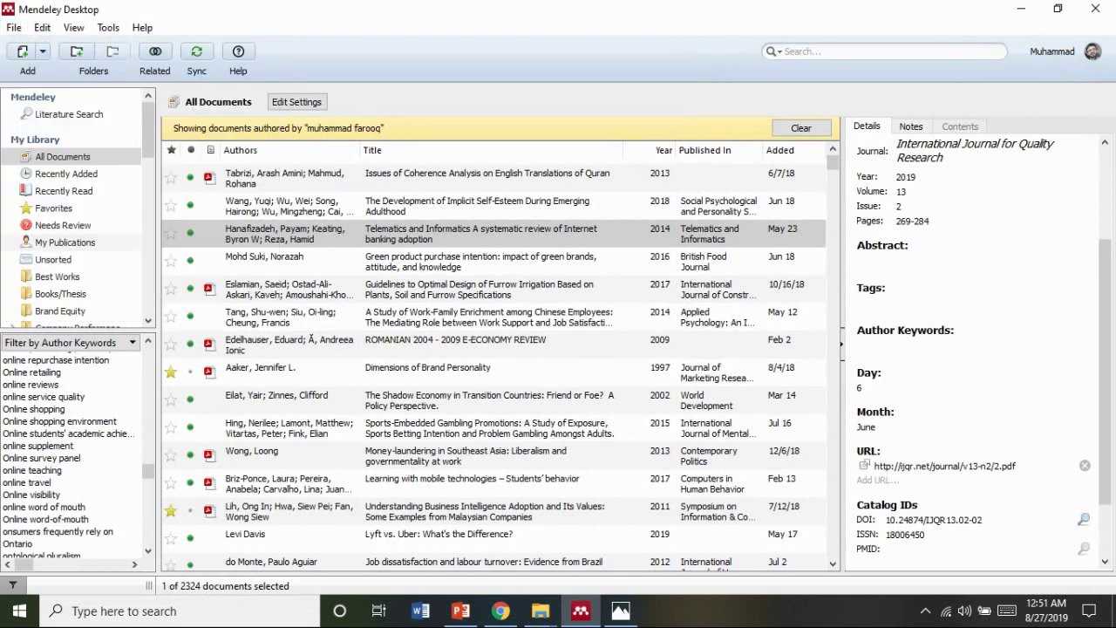
pyautogui.click(42, 28)
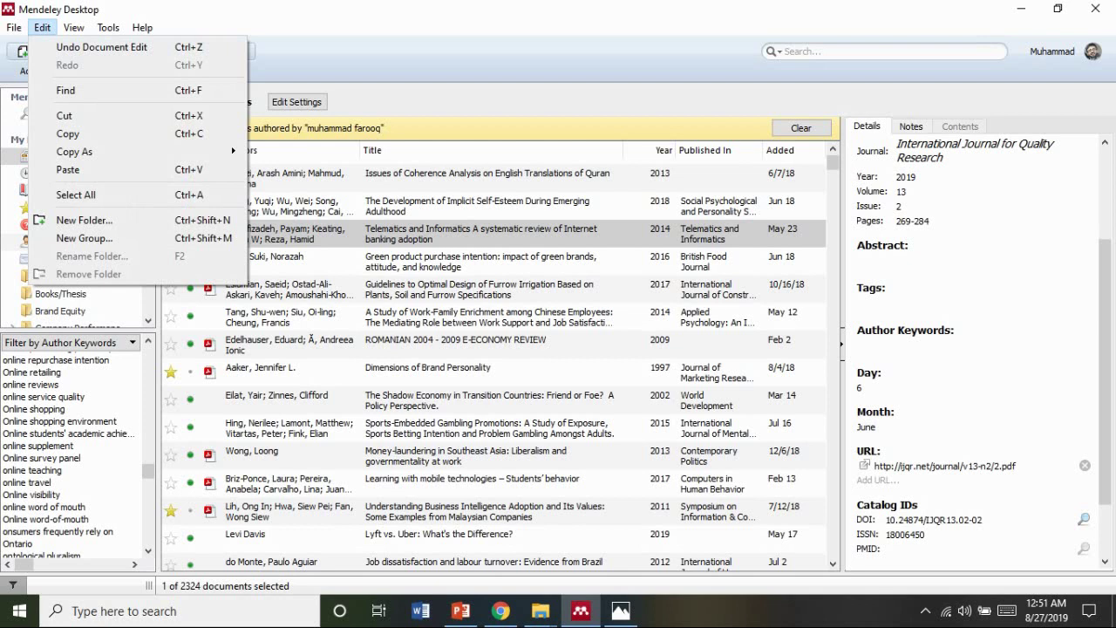
# - Display the library as formatted citations
pyautogui.press('Right')
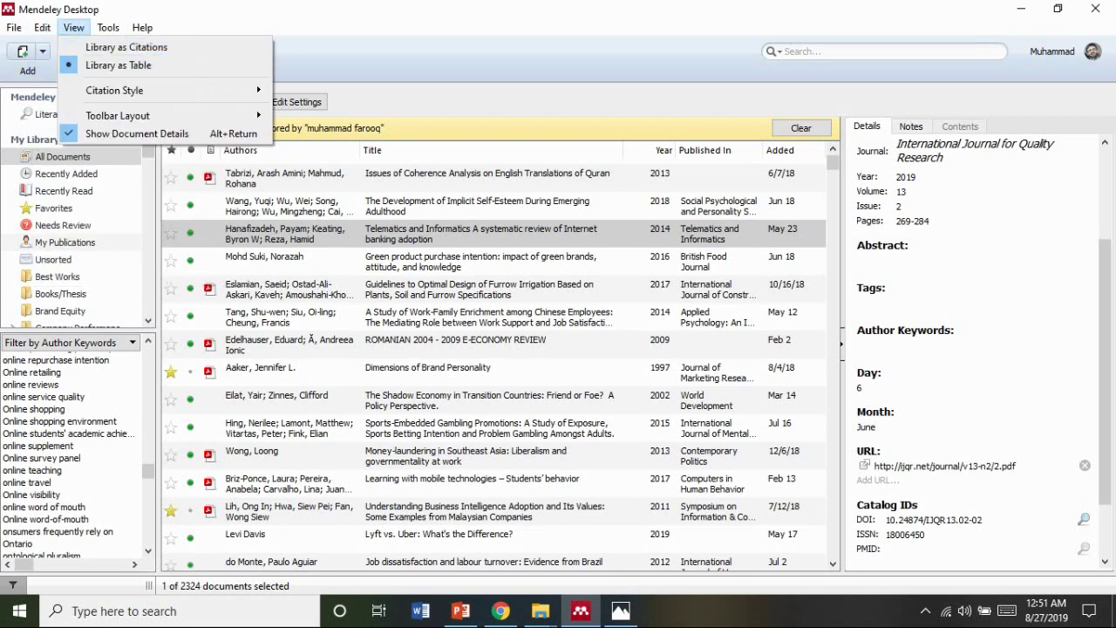
pyautogui.press('Down')
pyautogui.press('Down')
pyautogui.press('Up')
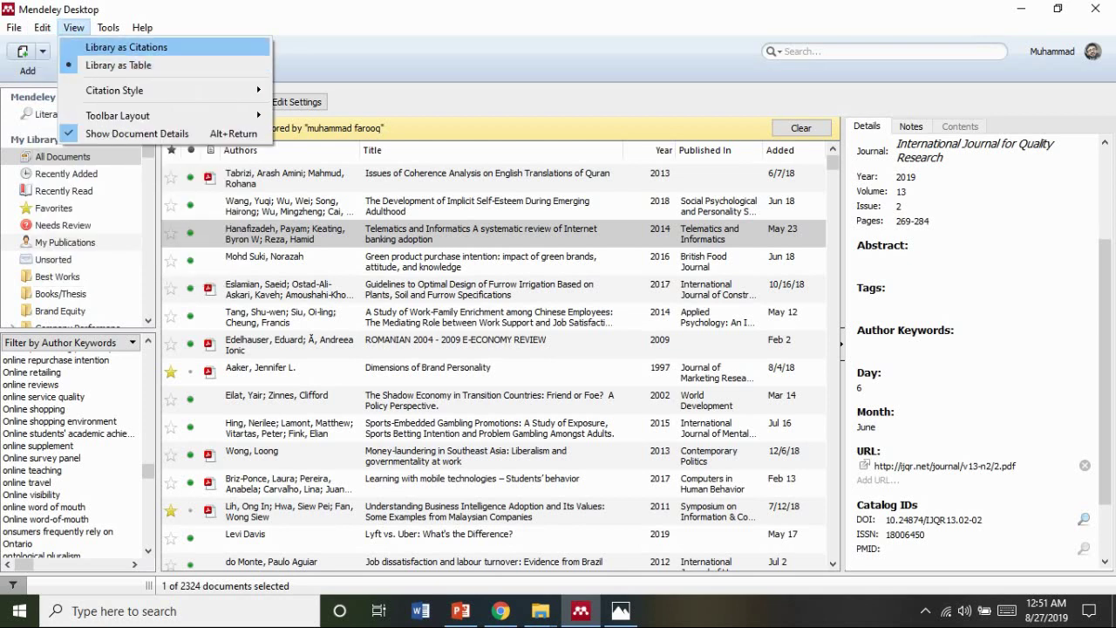
pyautogui.press('Return')
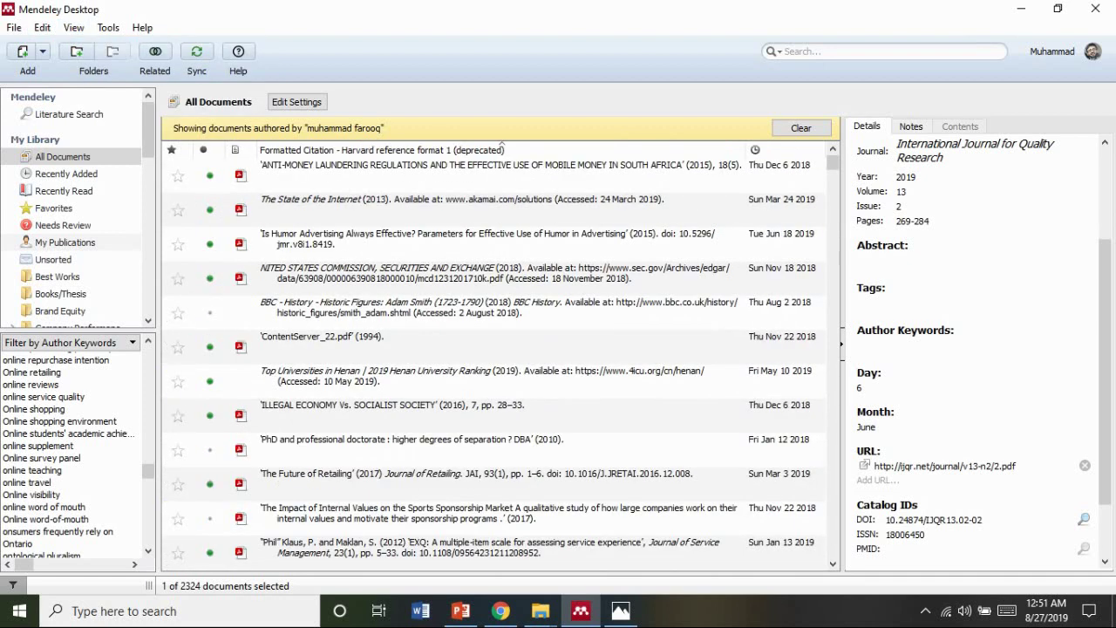
# - Return the library display to a table
pyautogui.hotkey('alt', 'v')
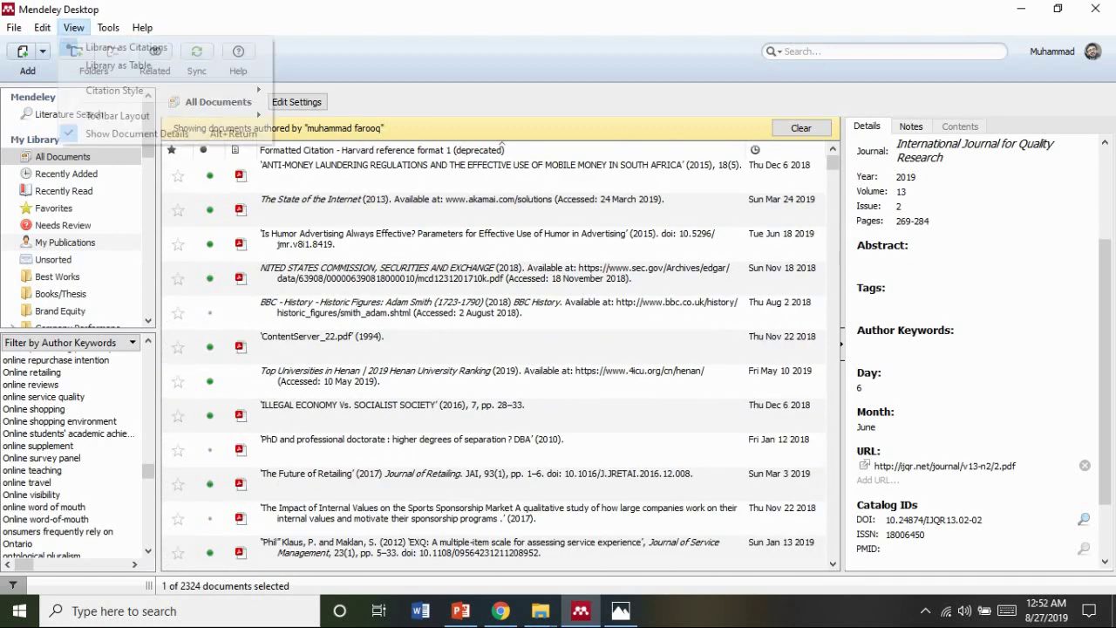
pyautogui.press('Down')
pyautogui.press('Down')
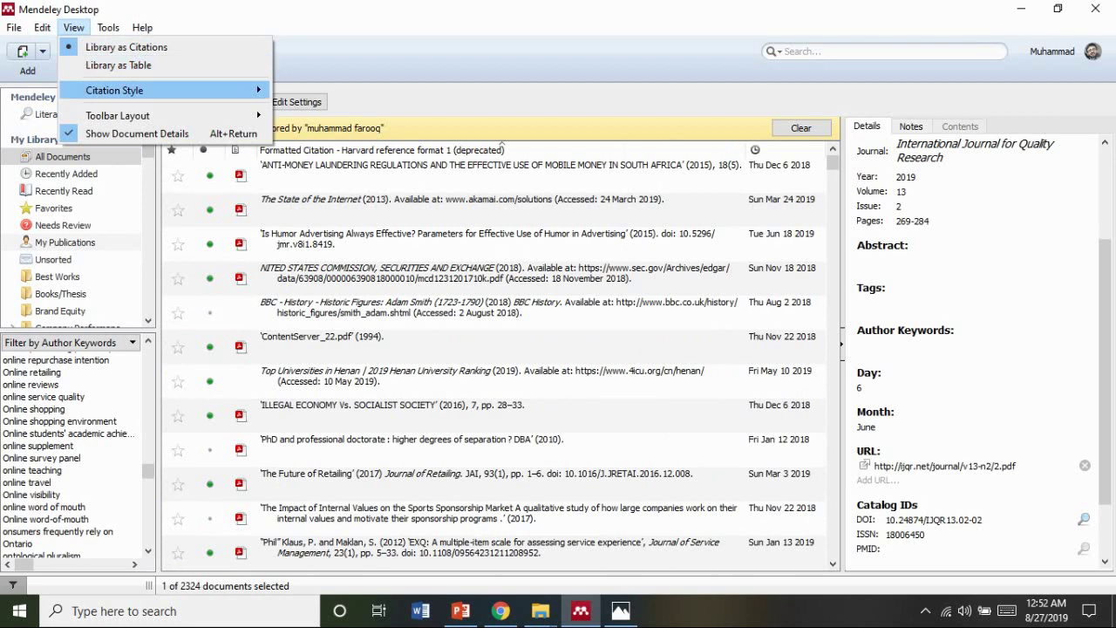
pyautogui.press('Up')
pyautogui.press('Return')
# - Set the citation style to American Psychological Association 6th edition
pyautogui.hotkey('alt', 'v')
pyautogui.press('Down')
pyautogui.press('Down')
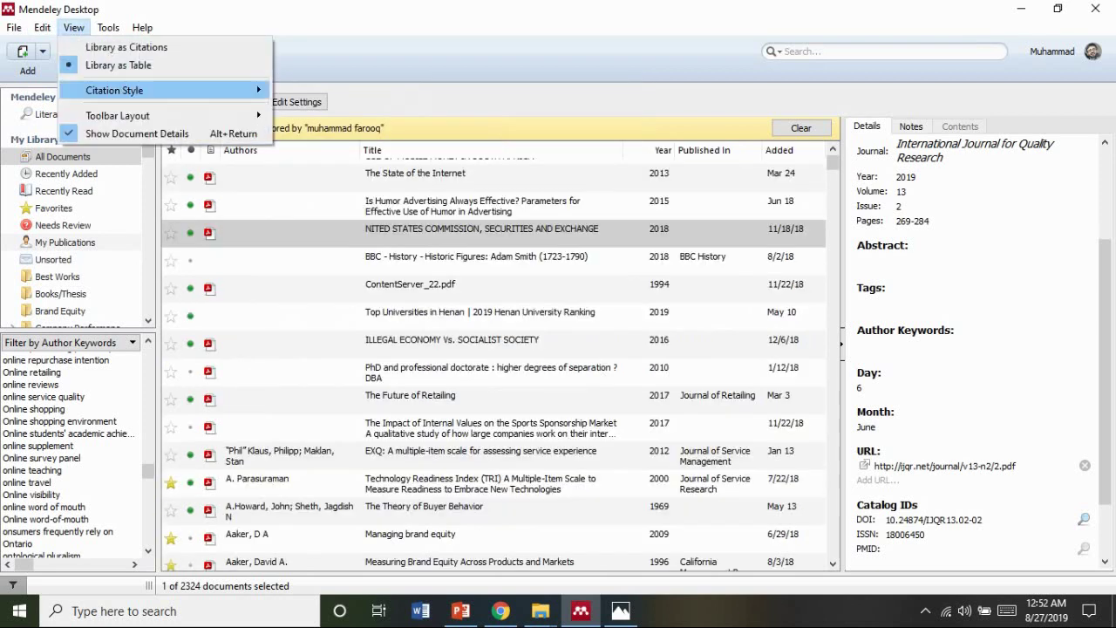
pyautogui.press('Right')
pyautogui.press('Down')
pyautogui.press('Up')
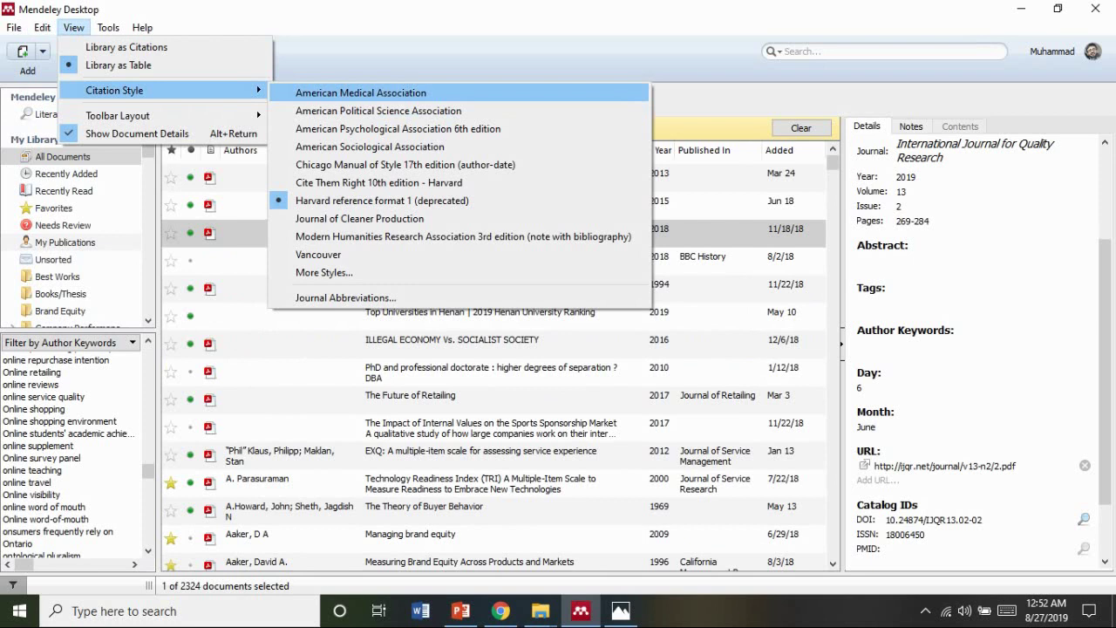
pyautogui.press('Down')
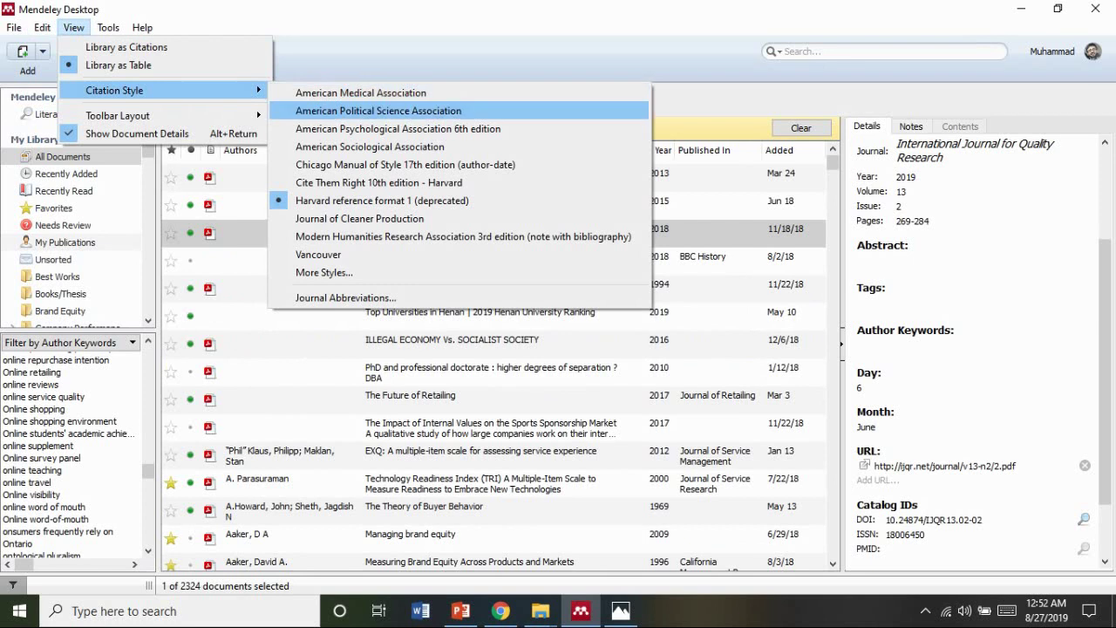
pyautogui.press('Down')
pyautogui.press('Down')
pyautogui.press('Up')
pyautogui.press('Down')
pyautogui.press('Up')
pyautogui.press('Up')
pyautogui.press('Up')
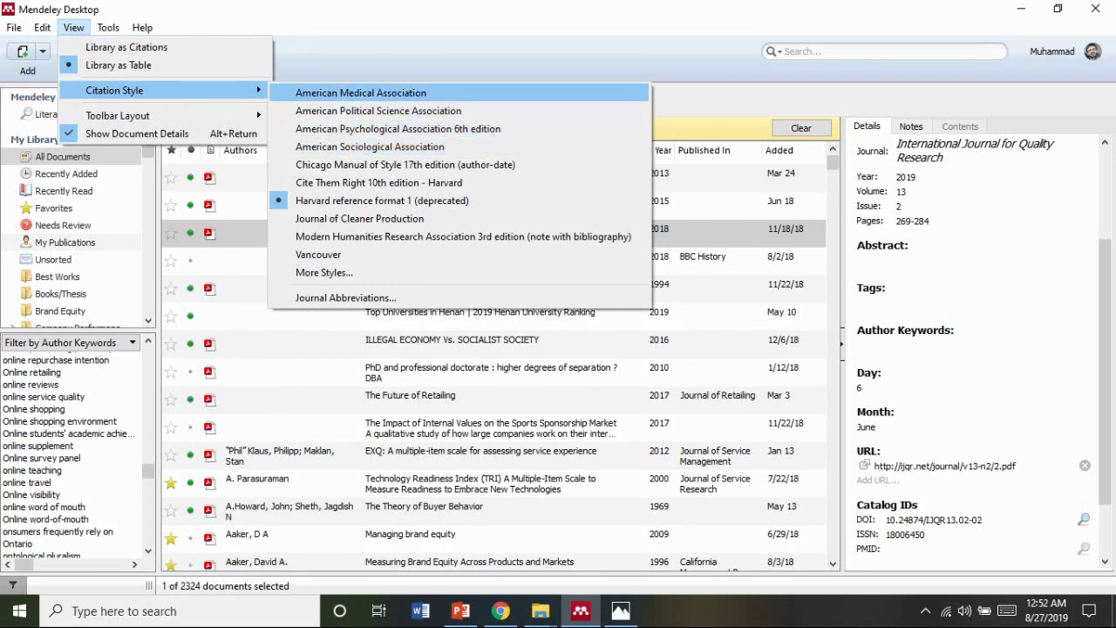
pyautogui.press('Down')
pyautogui.press('Down')
pyautogui.press('Down')
pyautogui.press('Up')
pyautogui.press('Up')
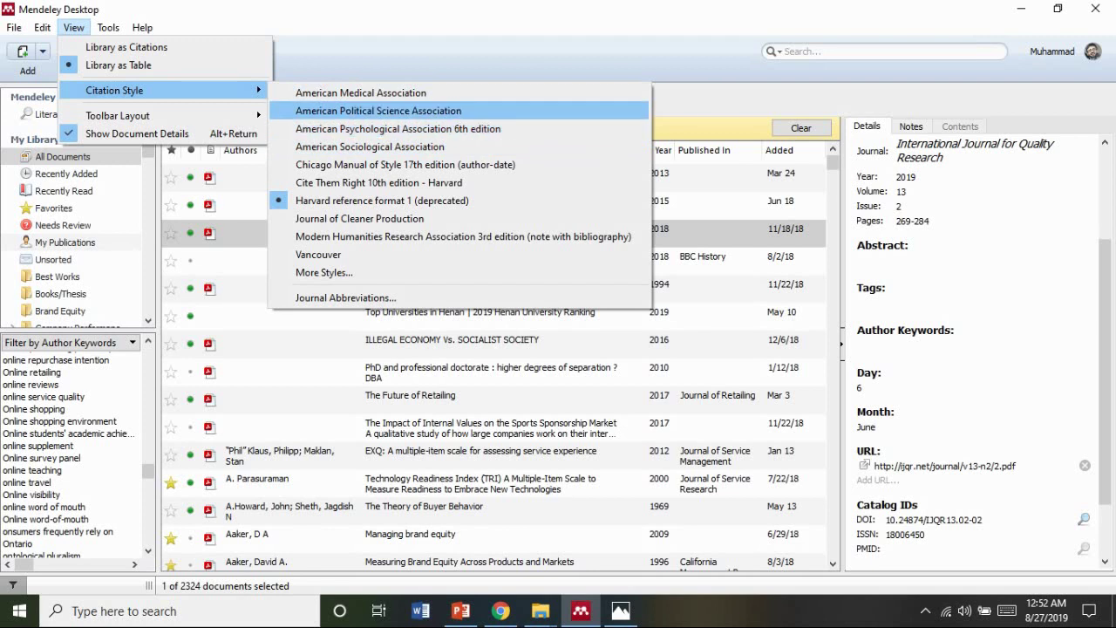
pyautogui.press('Down')
pyautogui.press('Return')
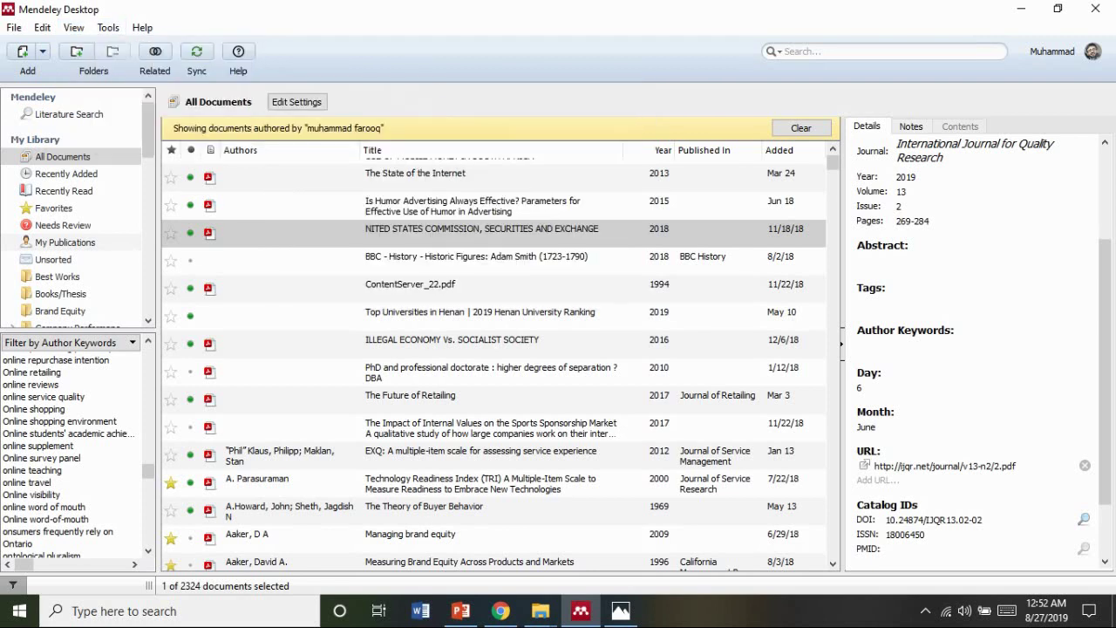
# - Examine the available tools, including the web importer, the MS Word plugin and the duplicate check, without running any
pyautogui.hotkey('alt', 't')
pyautogui.press('Right')
pyautogui.press('Left')
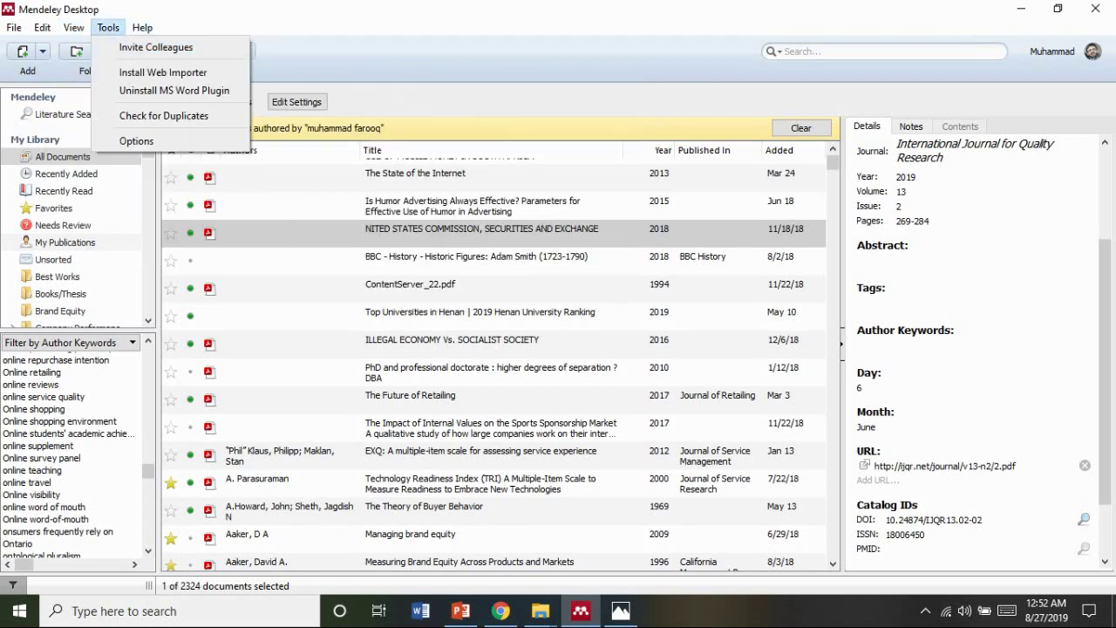
pyautogui.press('Down')
pyautogui.press('Down')
pyautogui.press('Down')
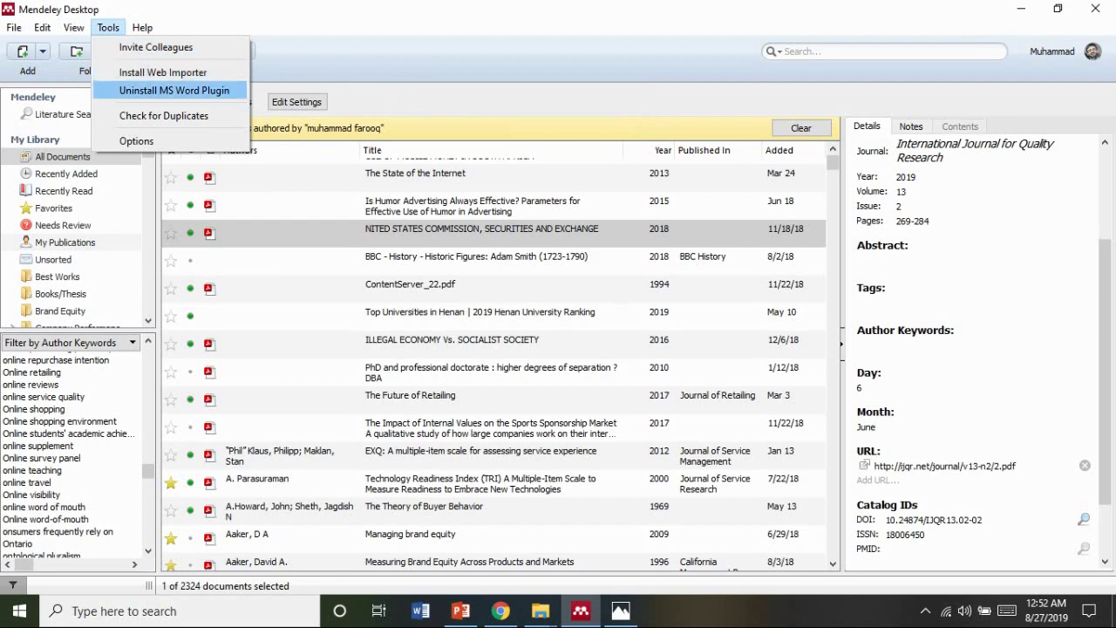
pyautogui.press('Up')
pyautogui.press('Down')
pyautogui.press('Up')
pyautogui.press('Down')
pyautogui.press('Down')
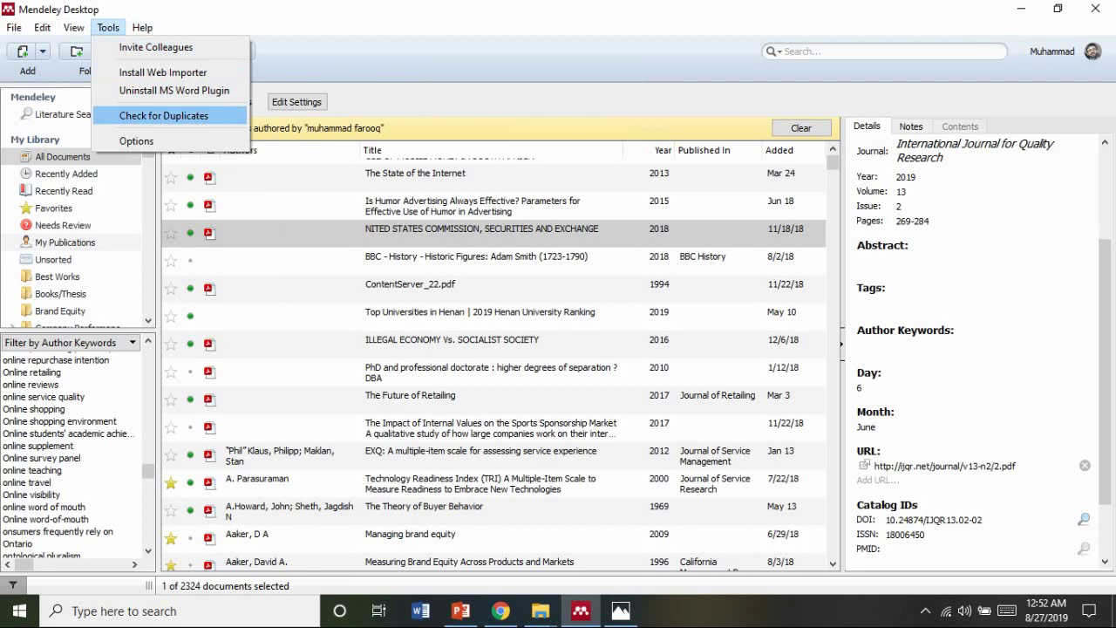
pyautogui.press('Up')
pyautogui.press('Escape')
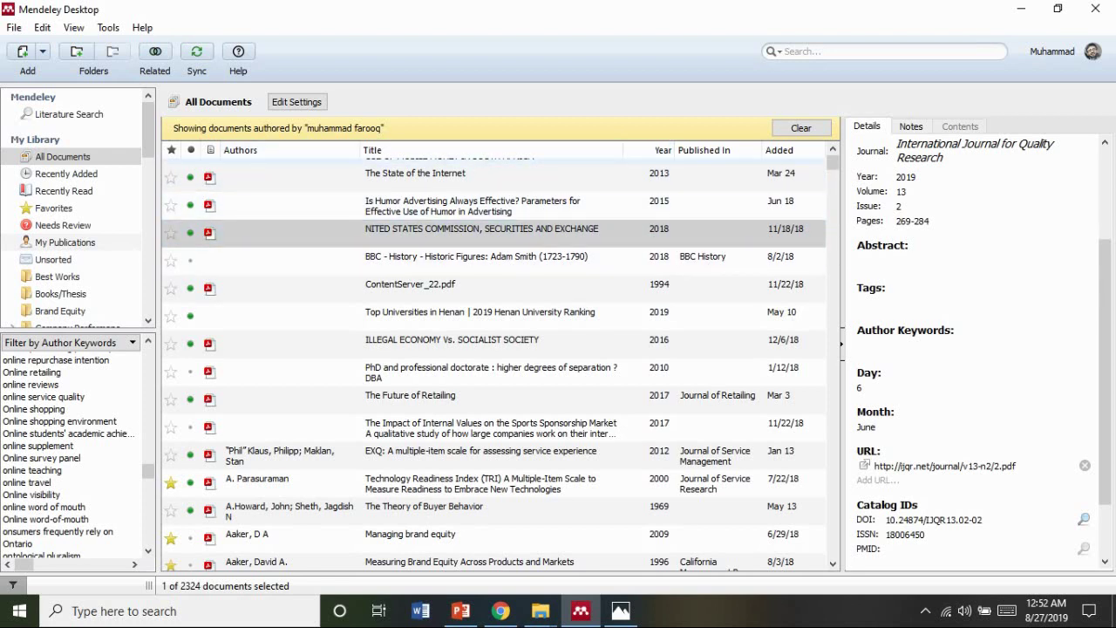
# - Sort the documents by year, newest first
pyautogui.click(654, 150)
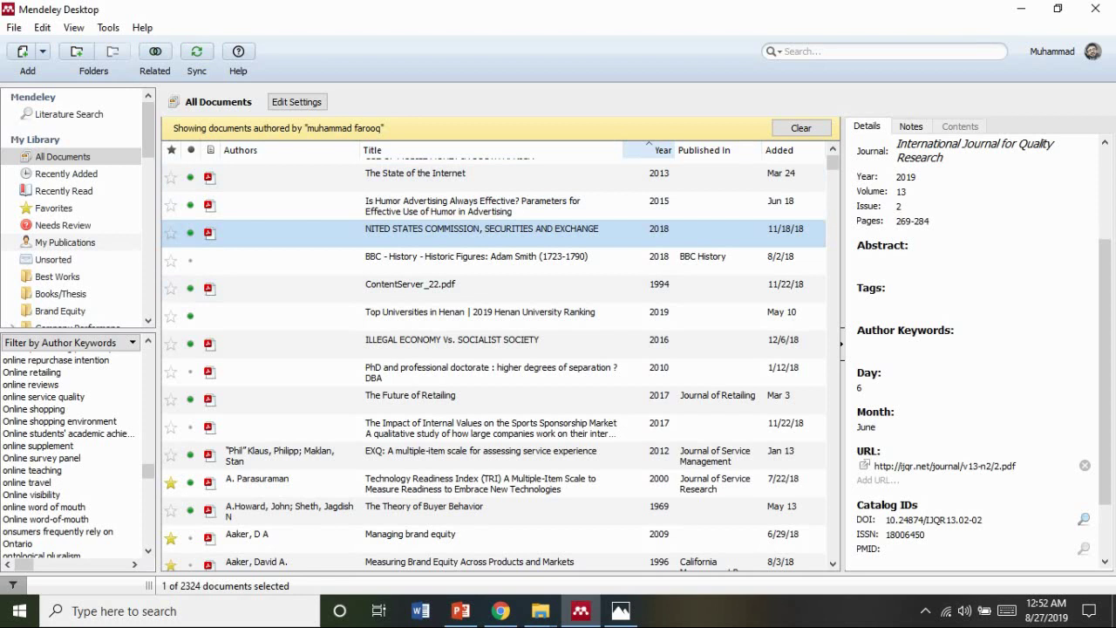
pyautogui.click(654, 150)
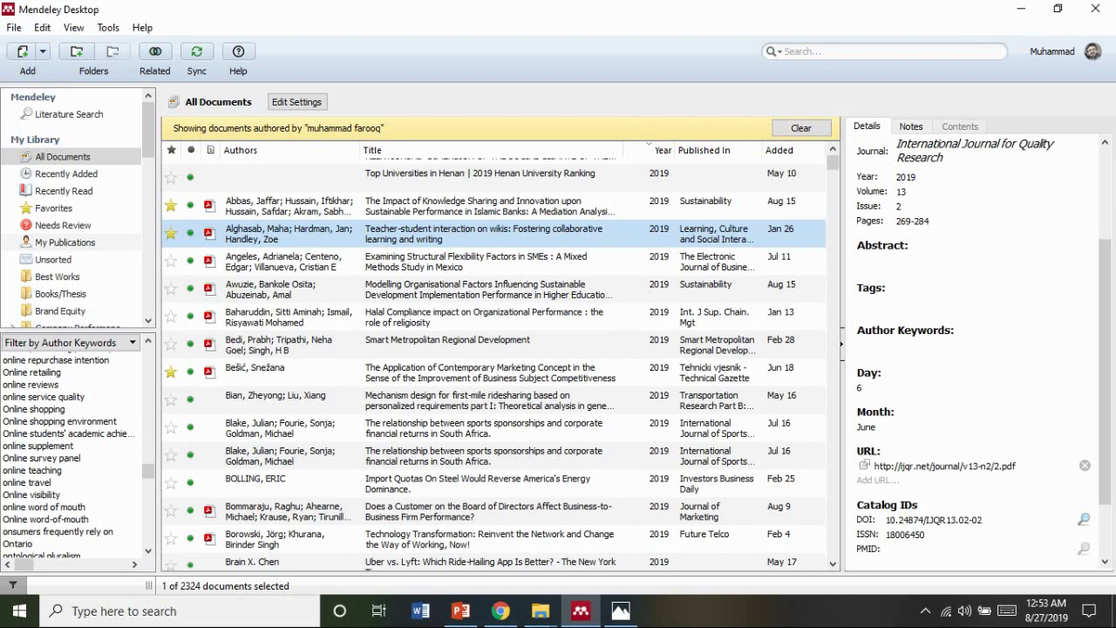
# - Search all documents in the library for the author's full name
pyautogui.click(786, 51)
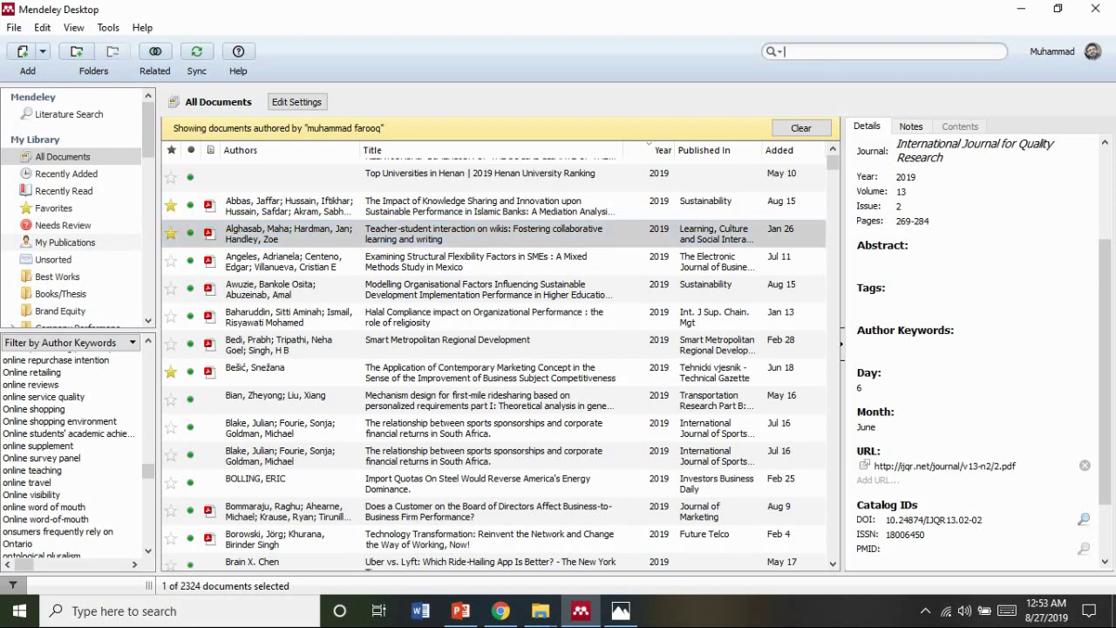
pyautogui.write('Muhammad Farooq')
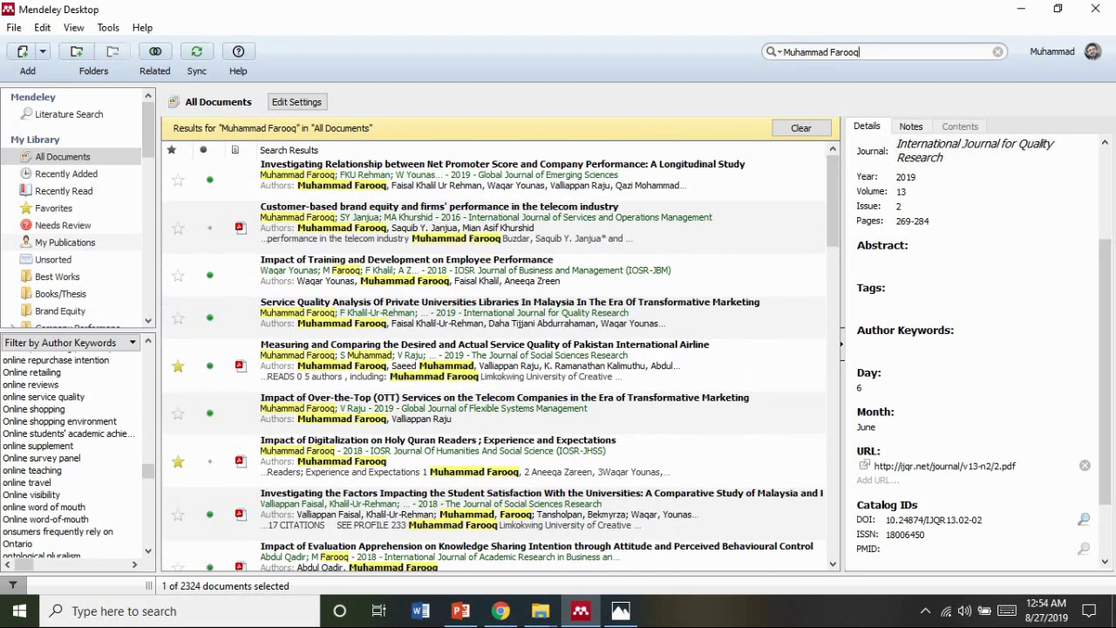
pyautogui.moveTo(833, 200)
pyautogui.mouseDown()
pyautogui.moveTo(833, 488)
pyautogui.moveTo(833, 201)
pyautogui.mouseUp()
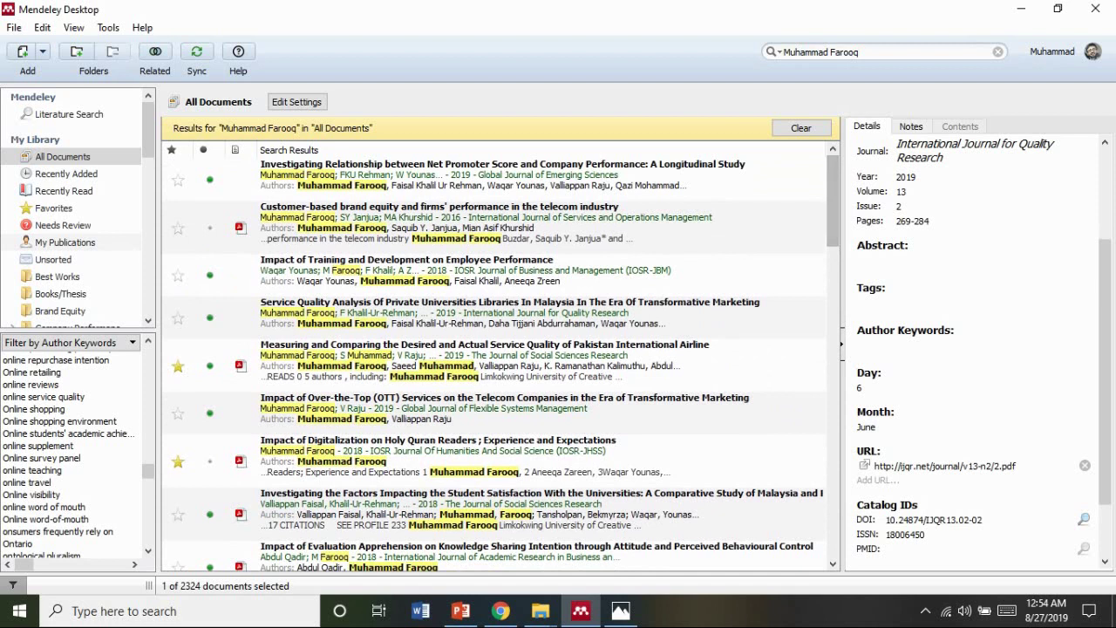
# - Open the PDF of "Customer-based brand equity and firms' performance in the telecom industry", skim its pages and return to the library
pyautogui.click(422, 219)
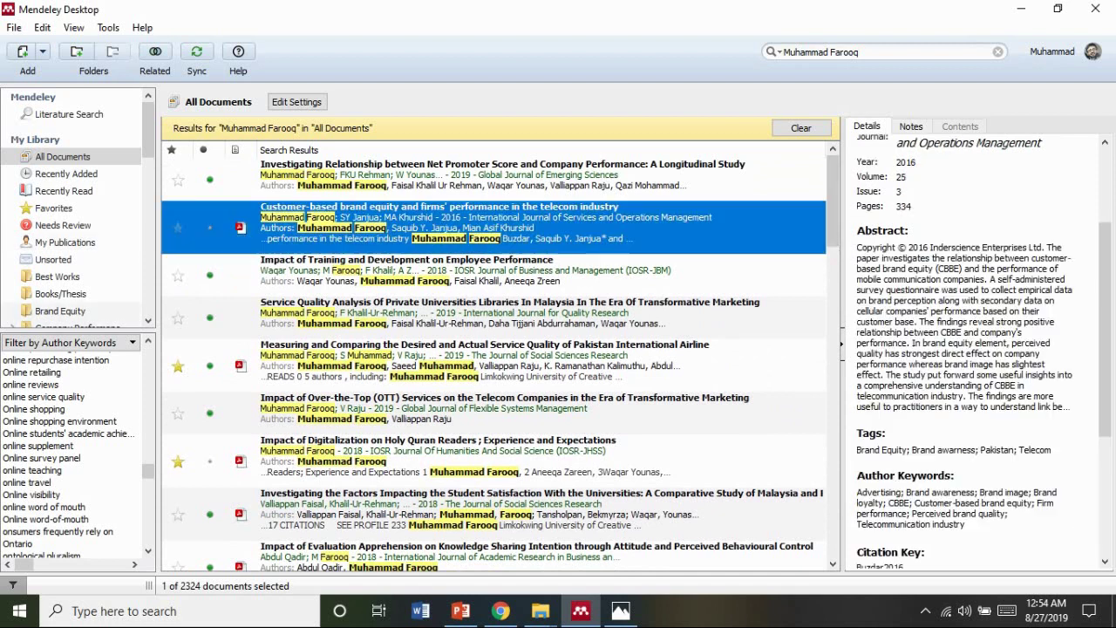
pyautogui.rightClick(422, 220)
pyautogui.click(468, 271)
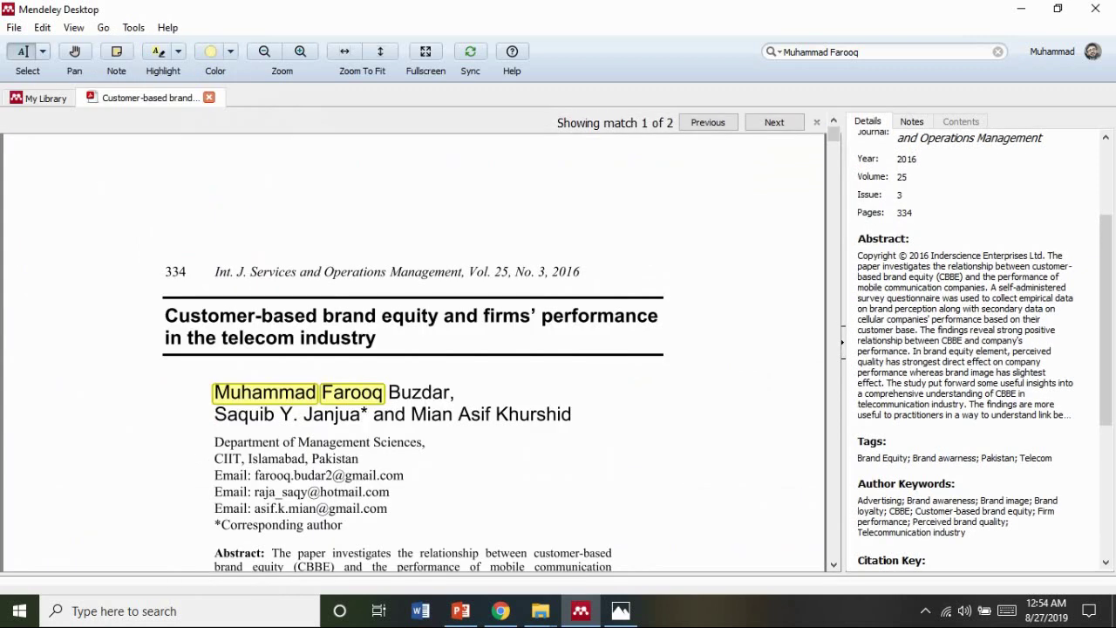
pyautogui.moveTo(833, 134); pyautogui.dragTo(833, 406)
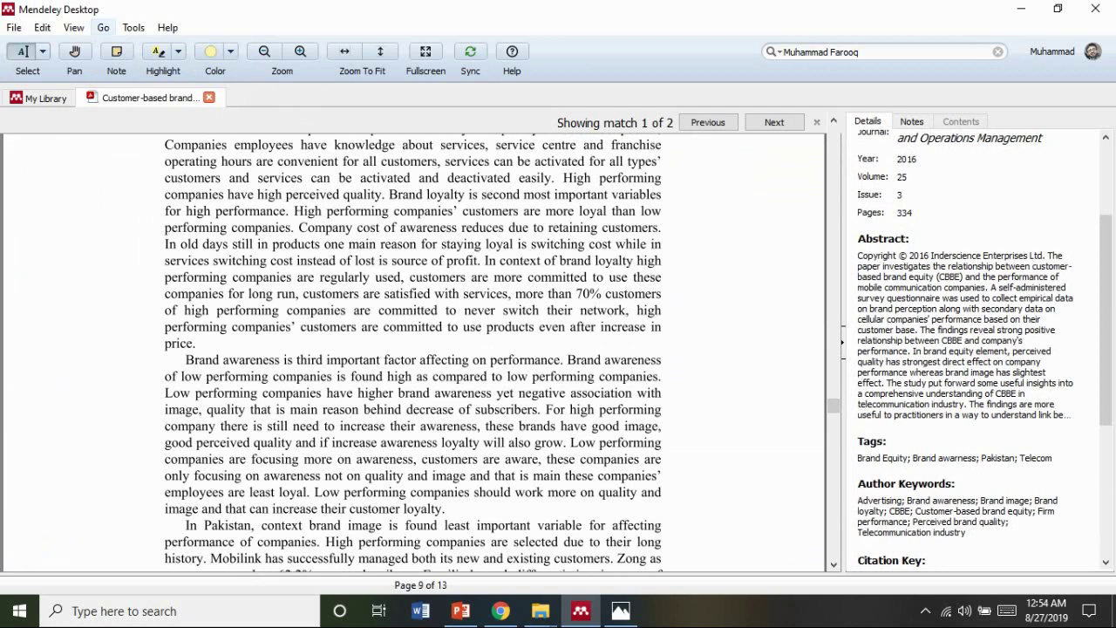
pyautogui.click(46, 97)
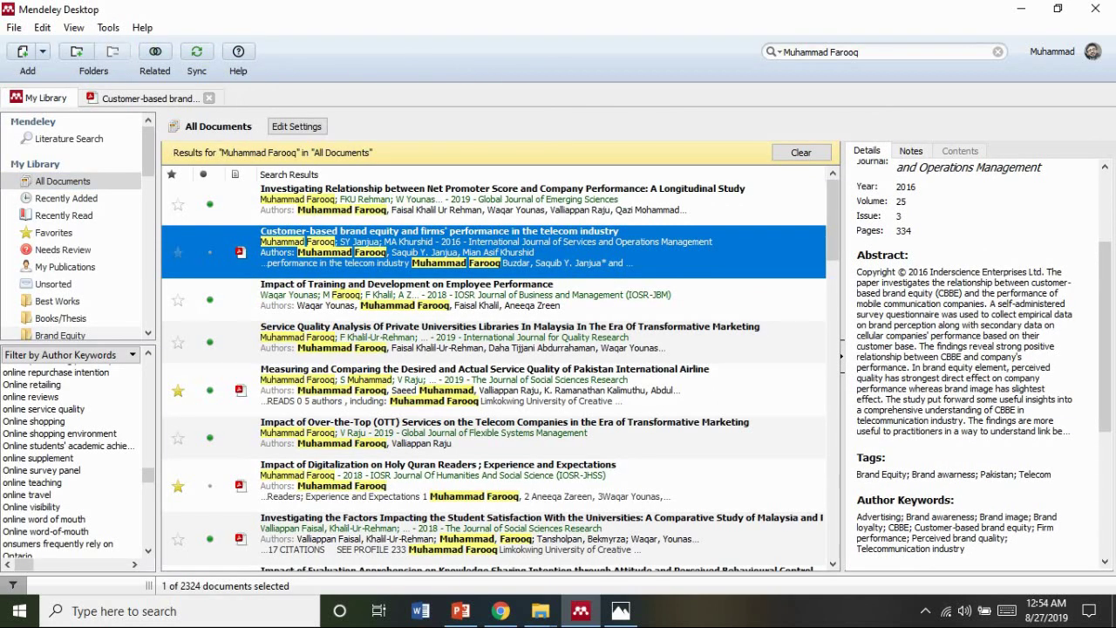
# - View the details of the Over-the-Top (OTT) services result without a PDF and of the customer-based brand equity result
pyautogui.click(493, 432)
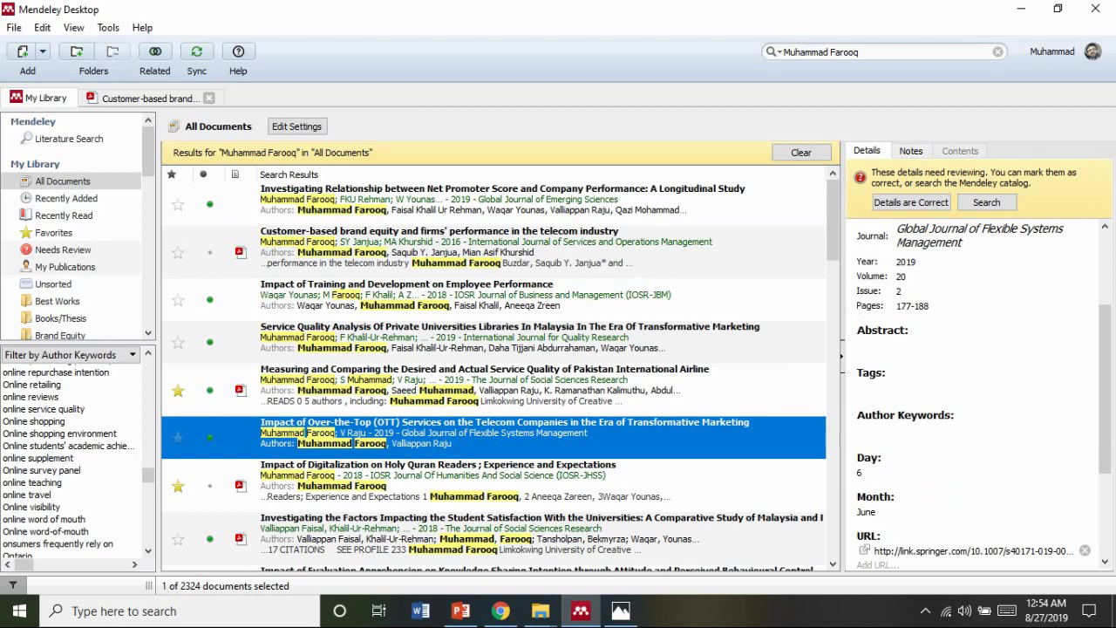
pyautogui.click(178, 342)
pyautogui.click(178, 342)
pyautogui.click(439, 251)
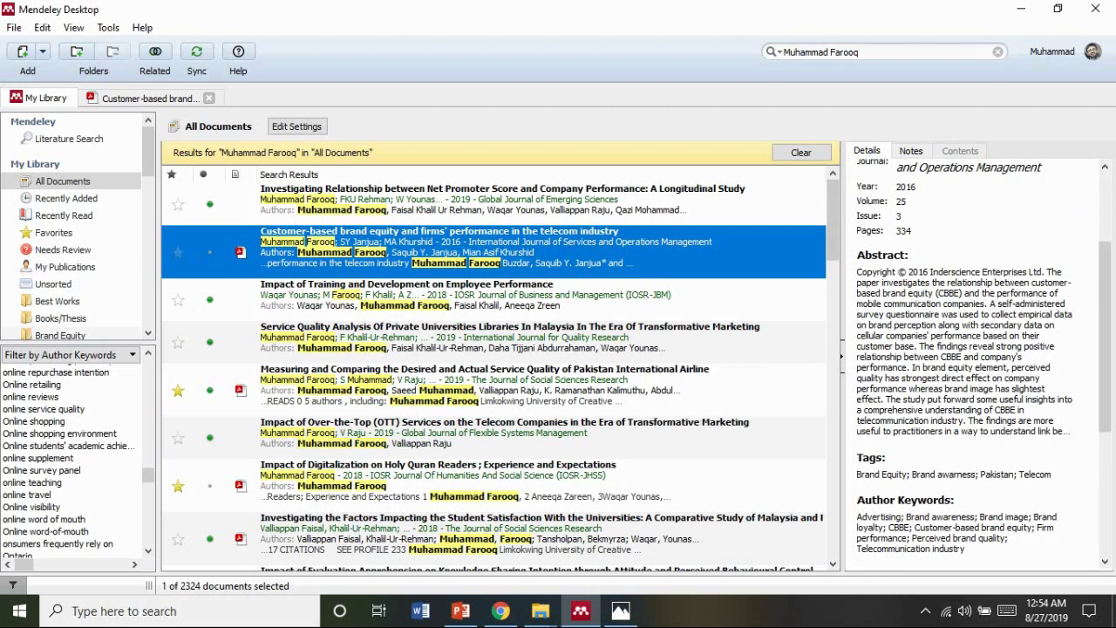
# - Open the attached PDF of the 2019 Over-the-Top (OTT) services paper from the search results, skim it and return to the library
pyautogui.scroll(-5, 493, 375)
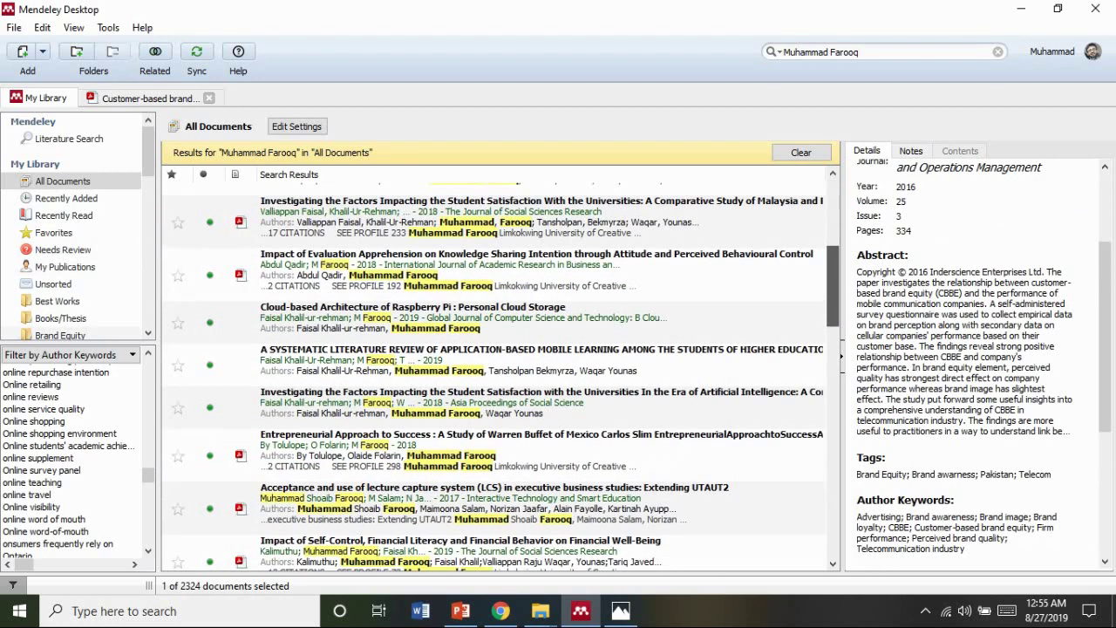
pyautogui.scroll(-8, 493, 375)
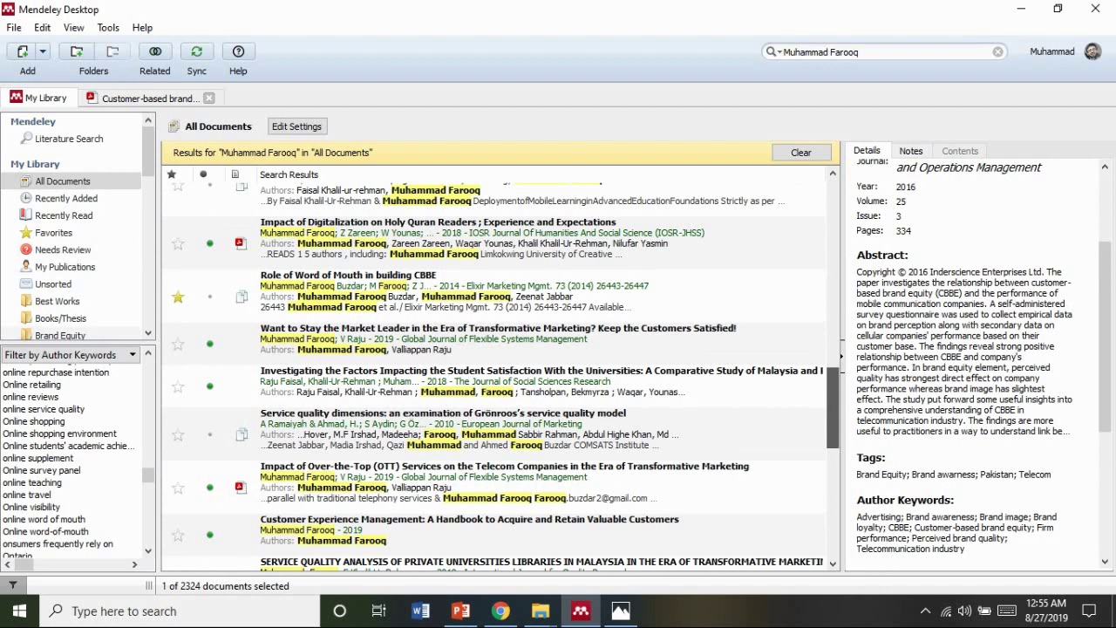
pyautogui.moveTo(832, 407); pyautogui.dragTo(832, 429)
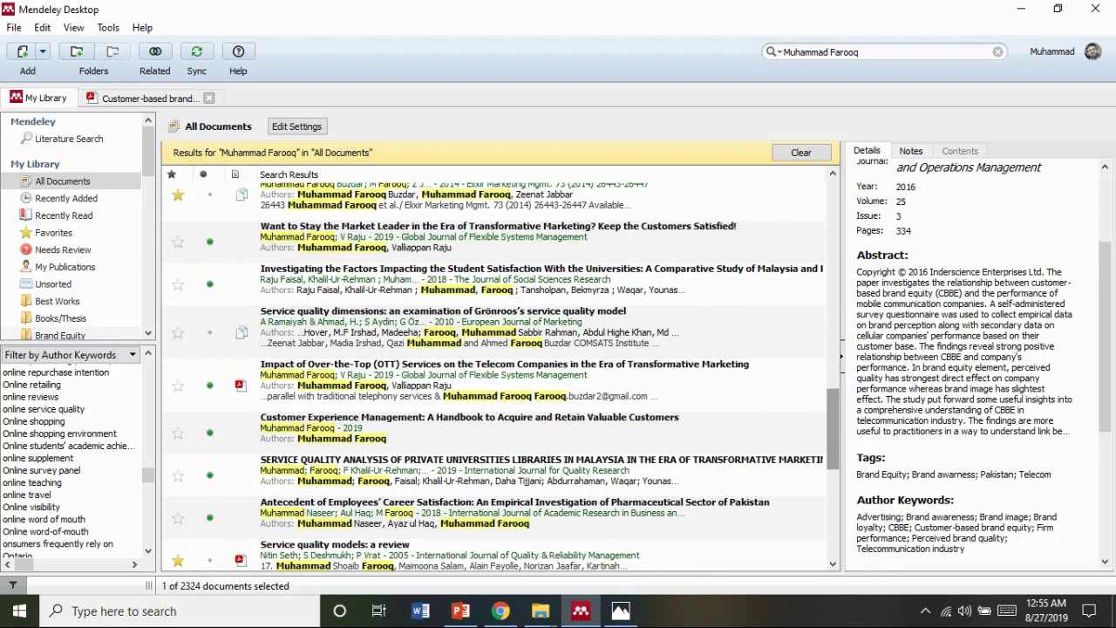
pyautogui.click(492, 383)
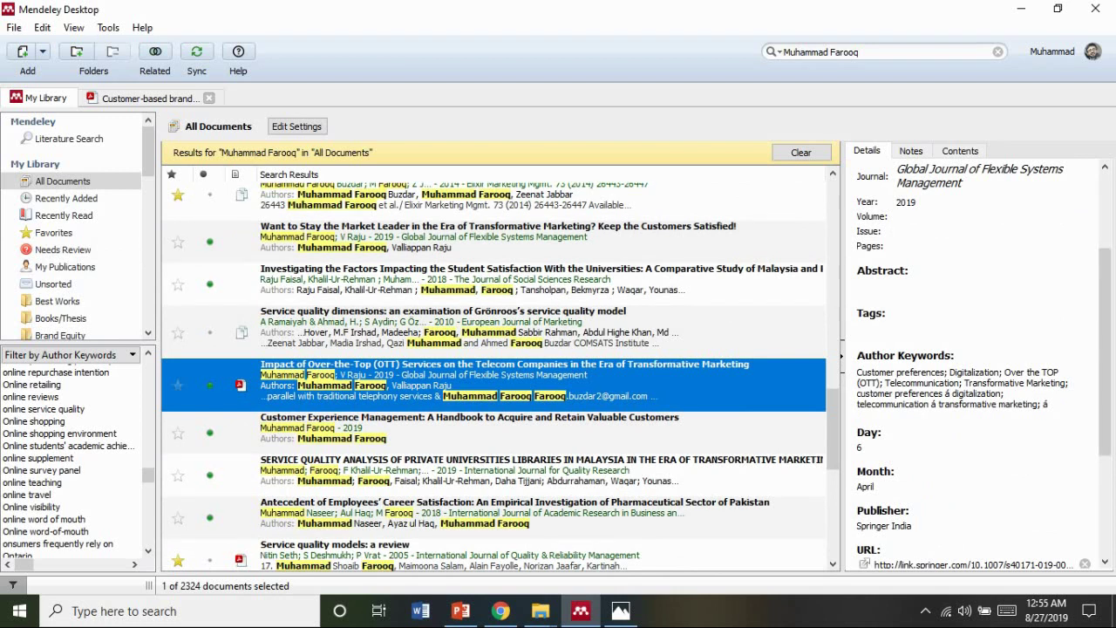
pyautogui.press('Return')
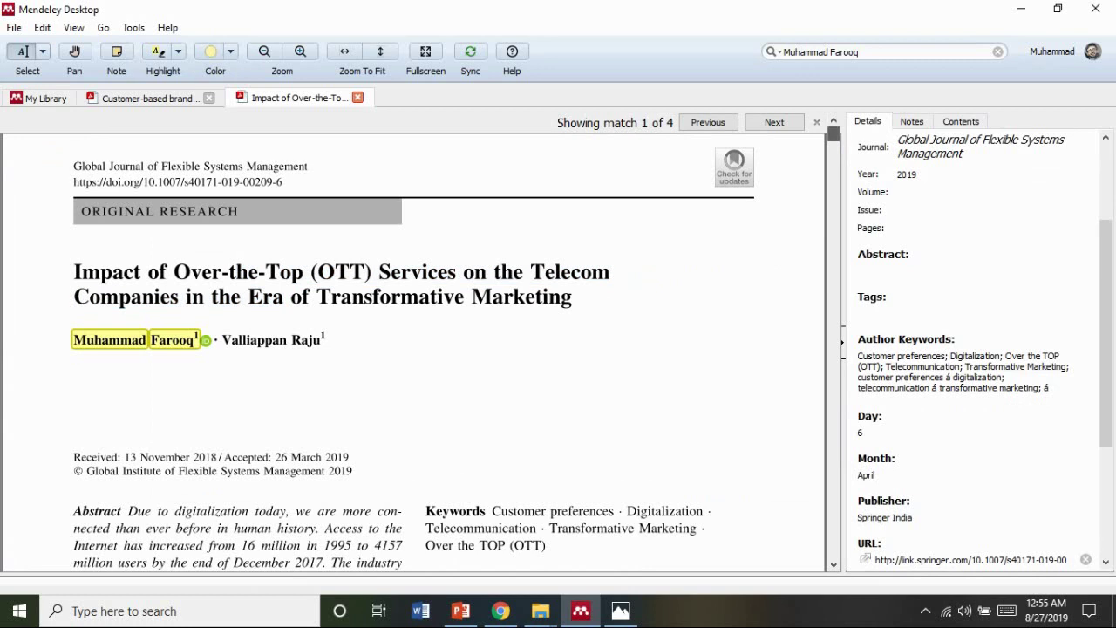
pyautogui.scroll(-5, 414, 352)
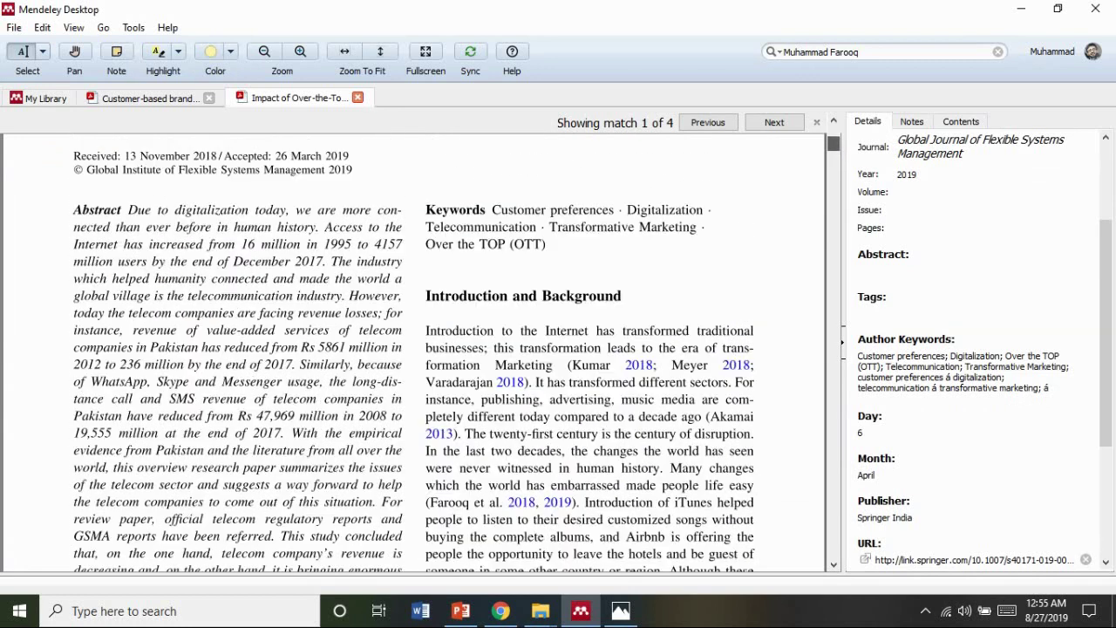
pyautogui.scroll(-20, 414, 352)
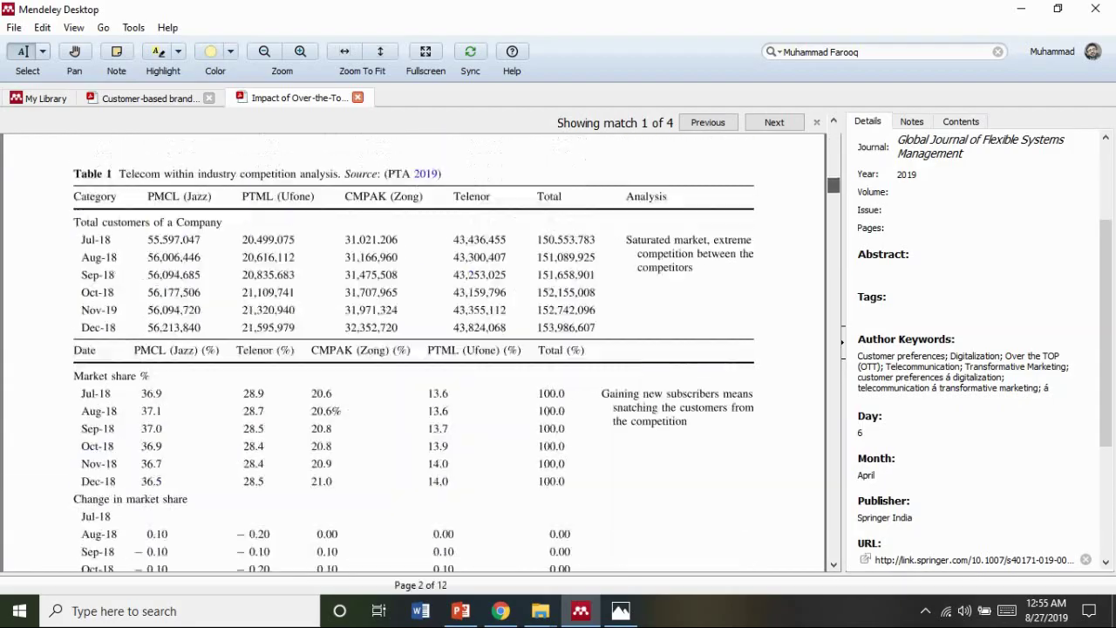
pyautogui.moveTo(832, 276); pyautogui.dragTo(833, 157)
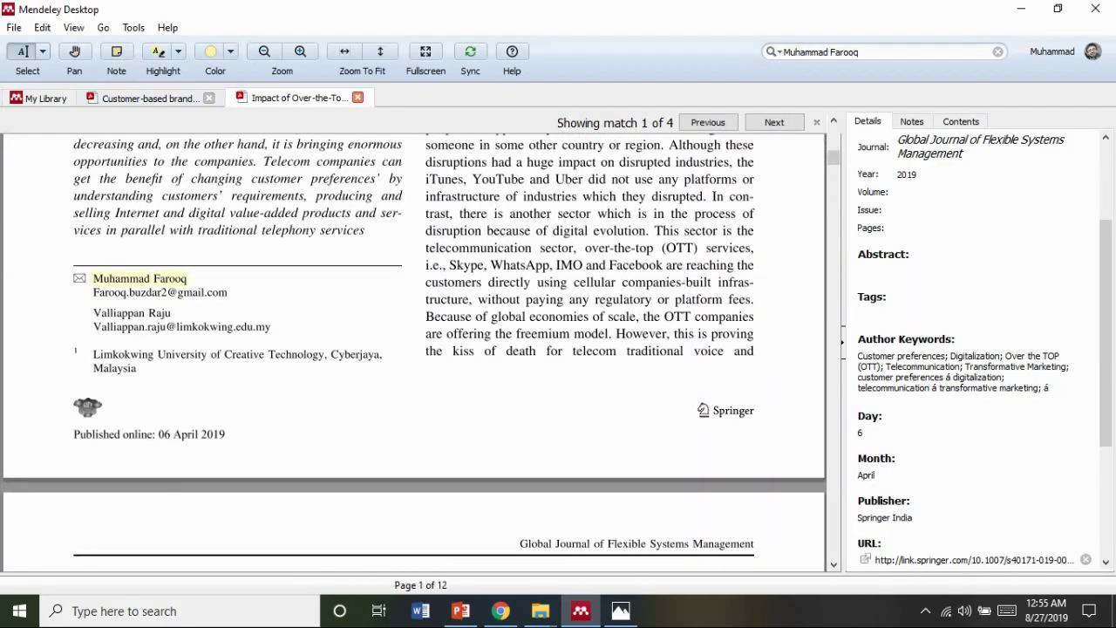
pyautogui.click(42, 97)
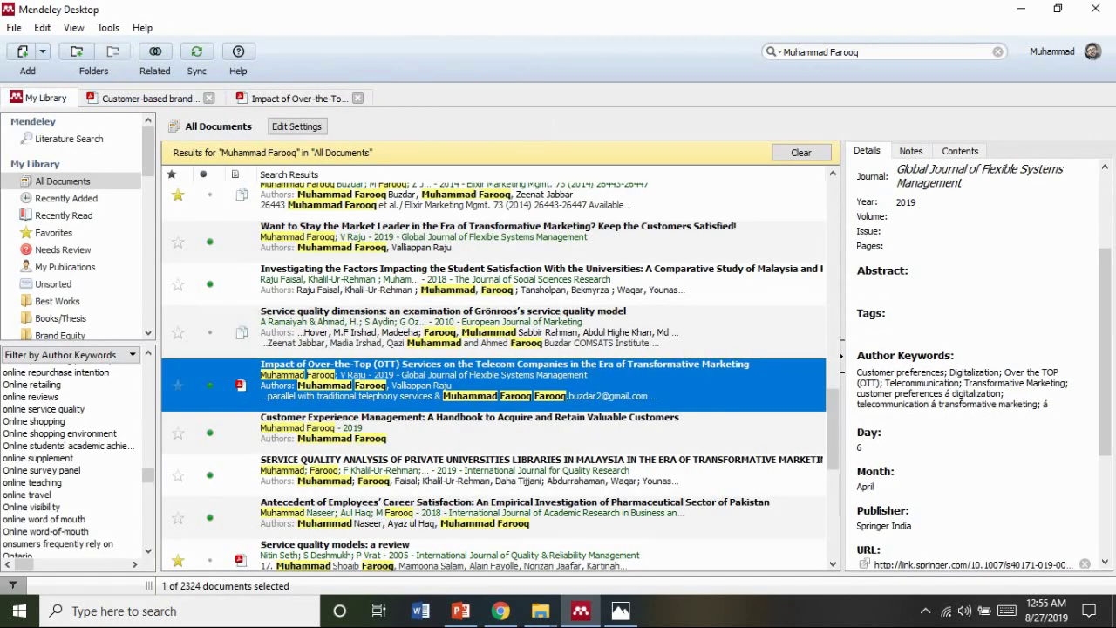
# - Revisit the open OTT services and customer-based brand equity papers, ending back in the library
pyautogui.click(469, 427)
pyautogui.click(470, 379)
pyautogui.doubleClick(469, 379)
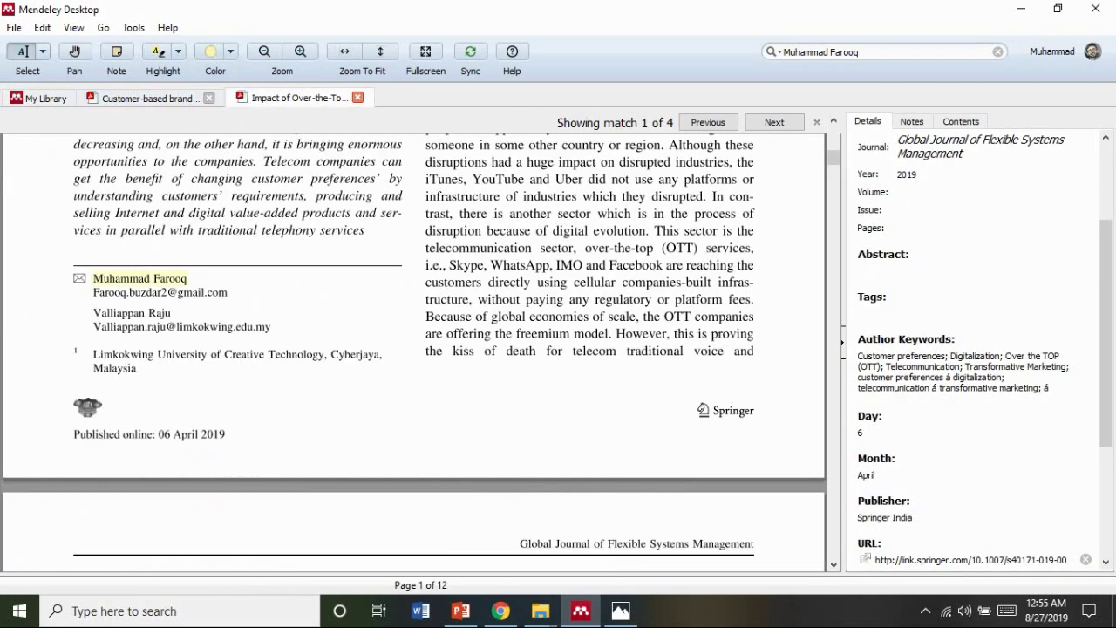
pyautogui.click(150, 98)
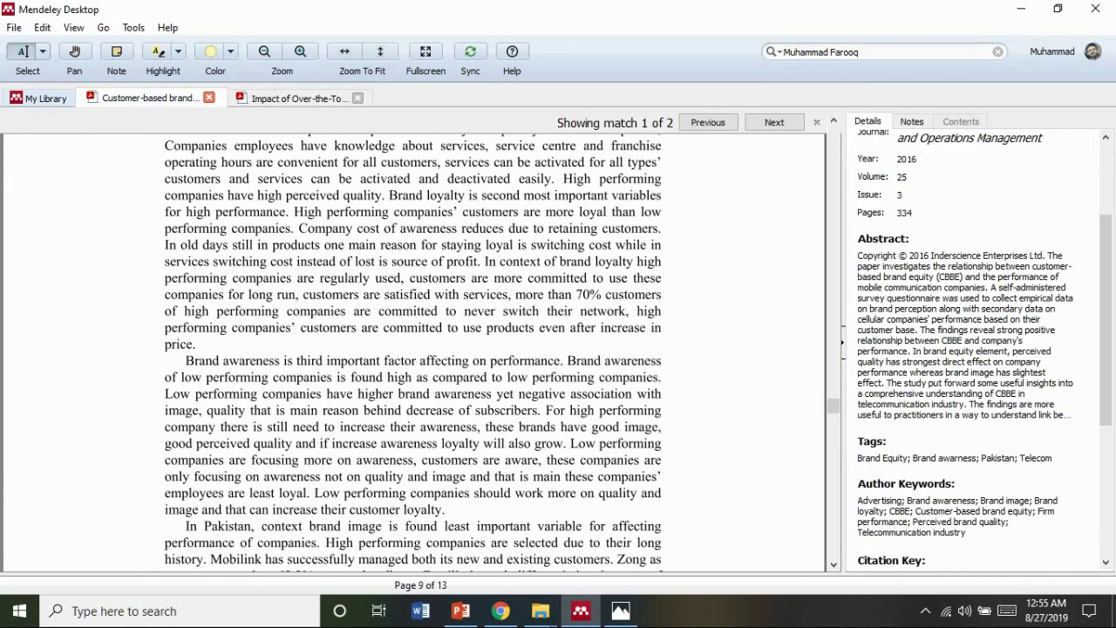
pyautogui.click(45, 98)
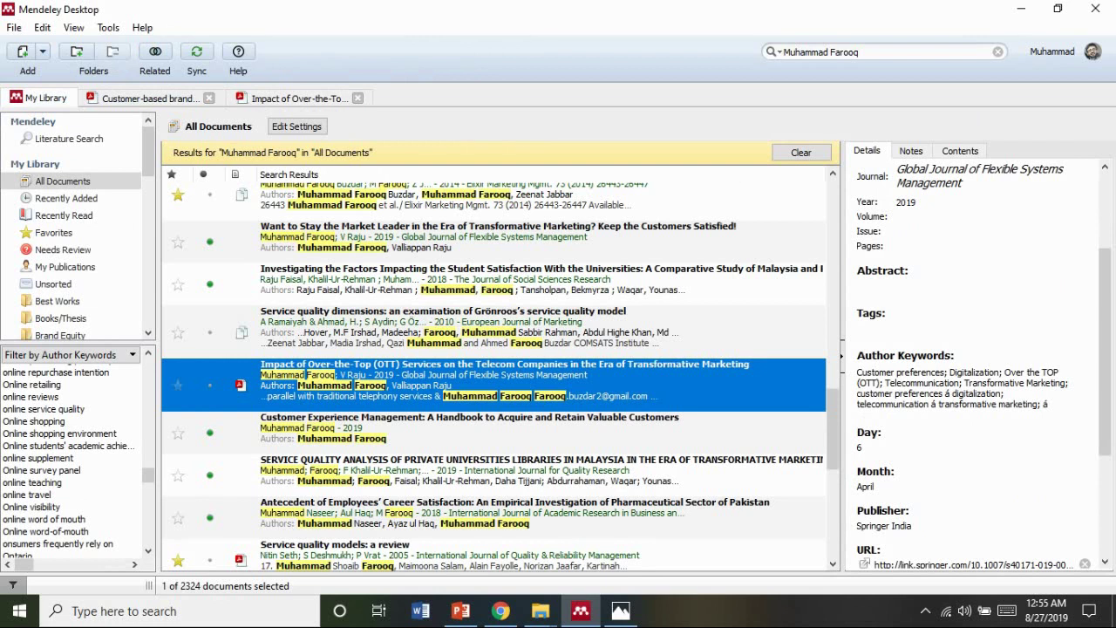
# - Mark the OTT services paper with the attached PDF as a favorite and clear the search
pyautogui.click(493, 332)
pyautogui.click(178, 386)
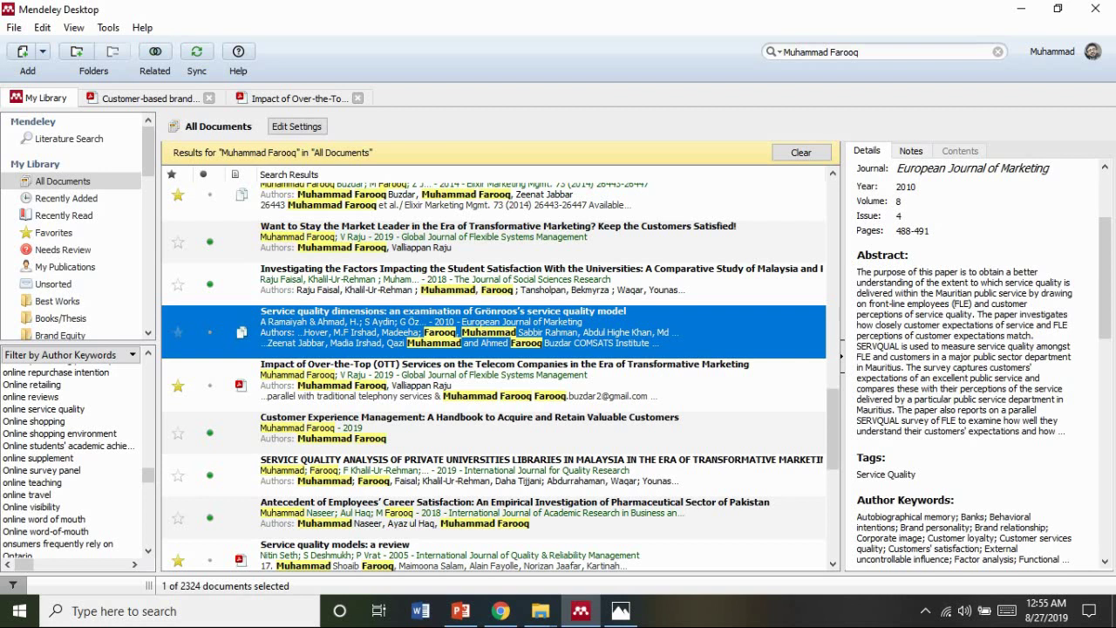
pyautogui.click(800, 151)
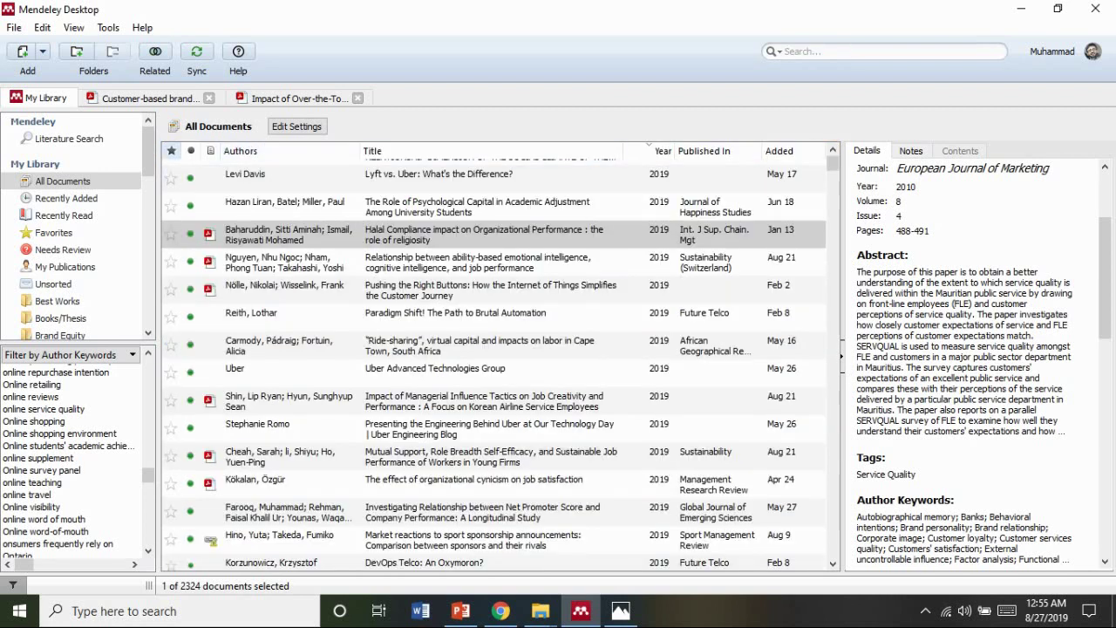
# - Sort the documents in turn by favorite status, attached file, author, year and date added, ending with the oldest additions first
pyautogui.click(171, 151)
pyautogui.click(172, 151)
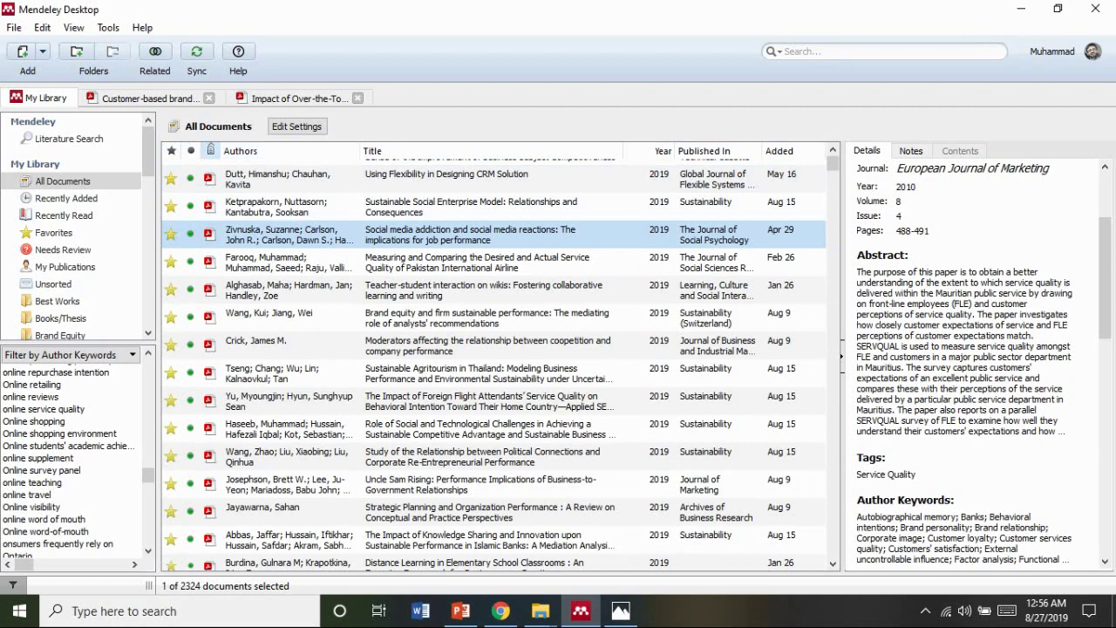
pyautogui.click(210, 150)
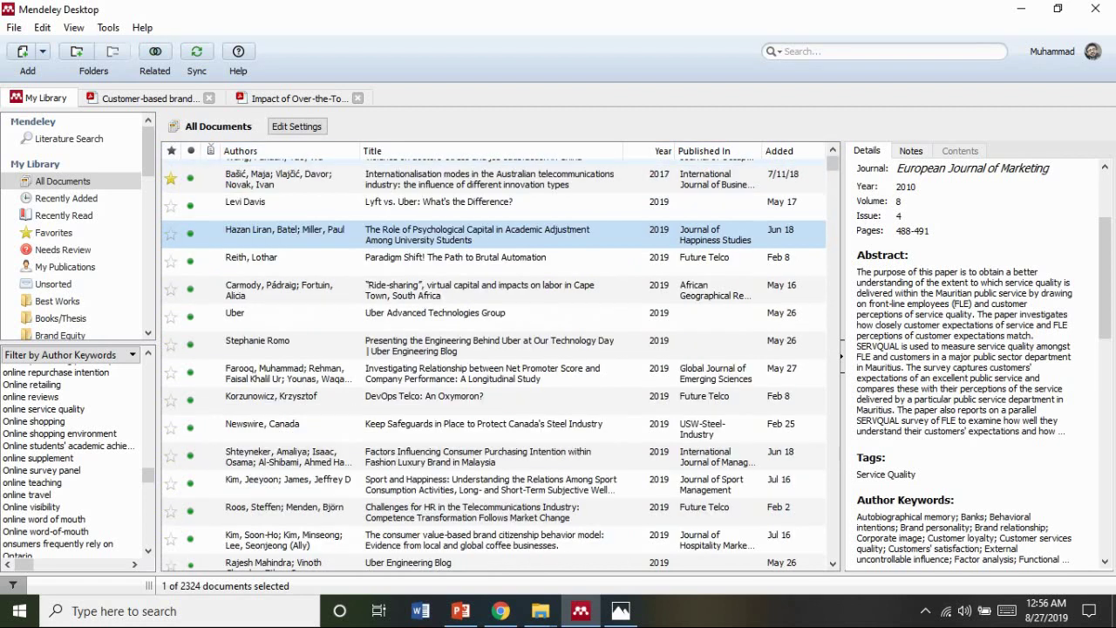
pyautogui.click(261, 150)
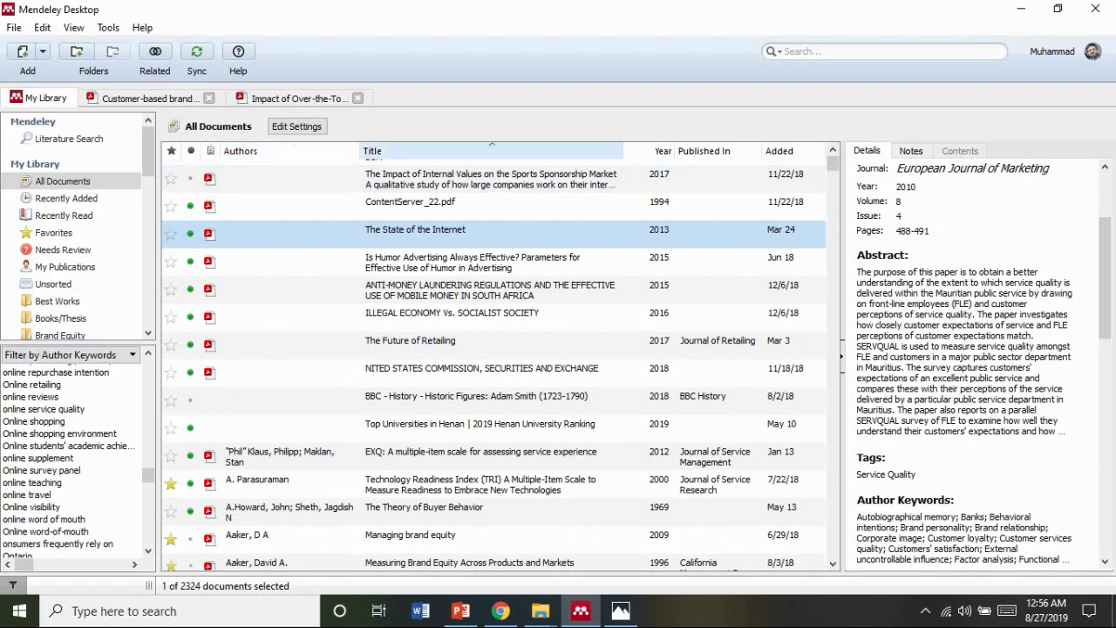
pyautogui.click(652, 150)
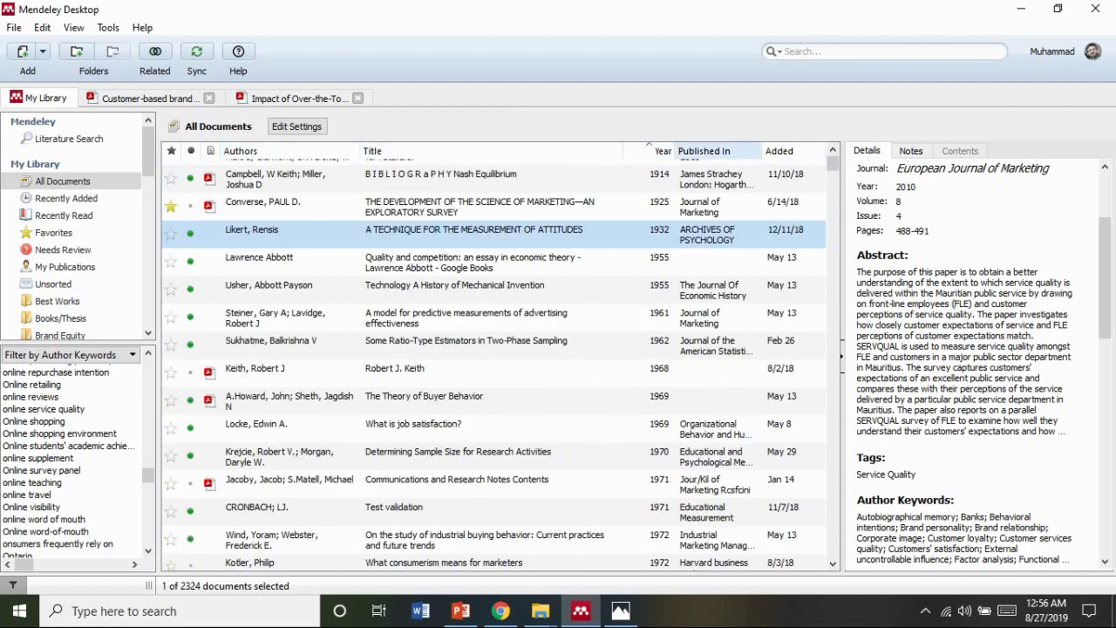
pyautogui.click(705, 150)
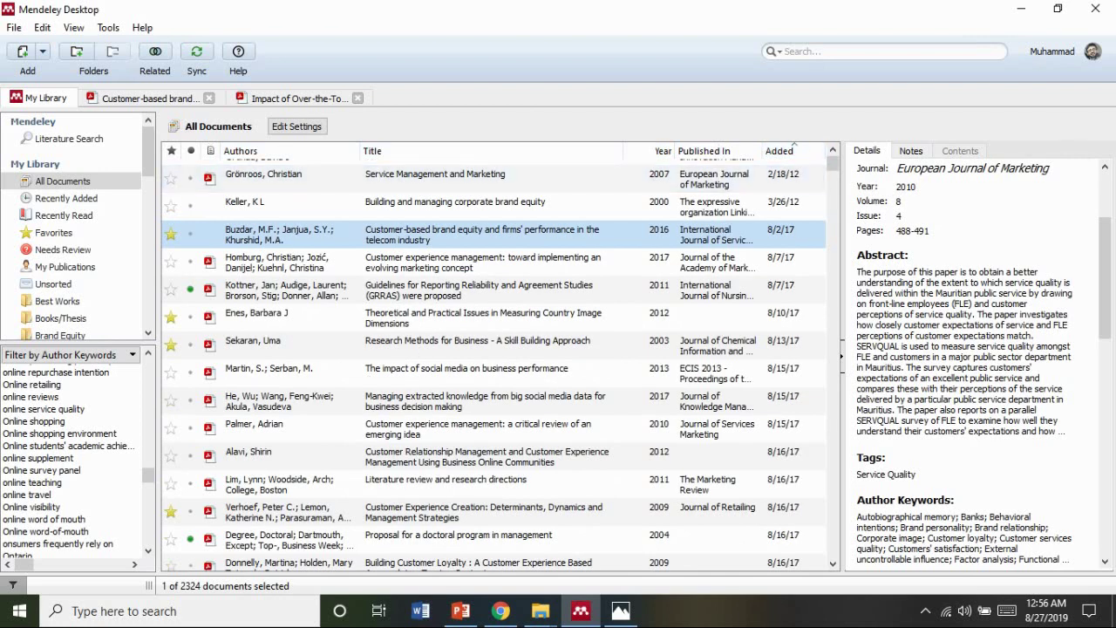
# - Examine the document details down to the URLs, catalog IDs and files, and bring up the open customer-based brand equity paper
pyautogui.moveTo(1105, 278); pyautogui.dragTo(1105, 407)
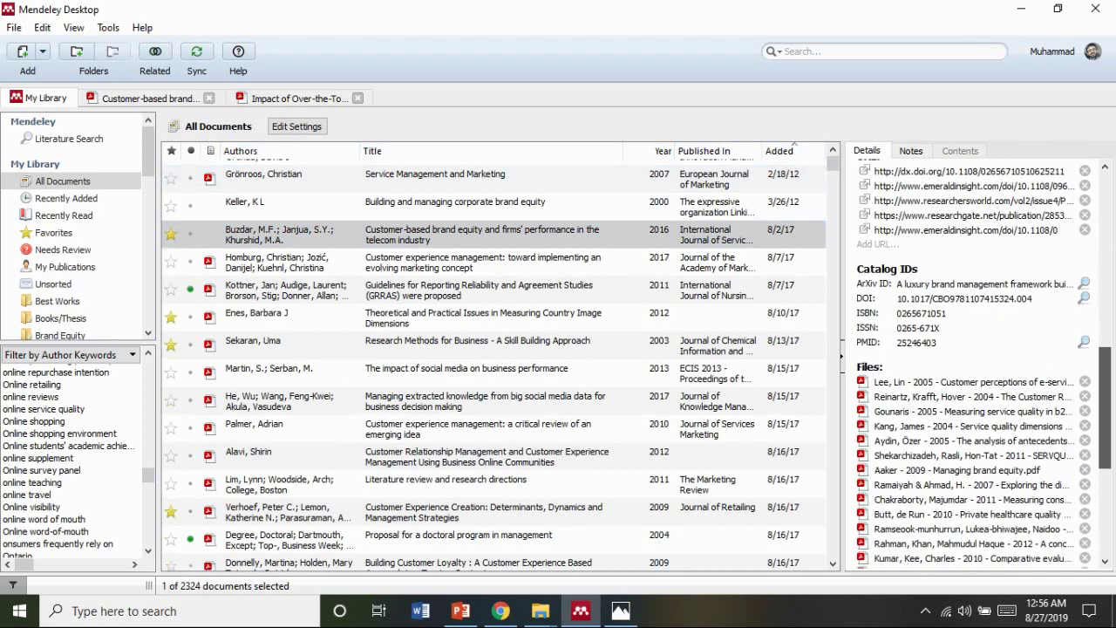
pyautogui.scroll(1, 985, 366)
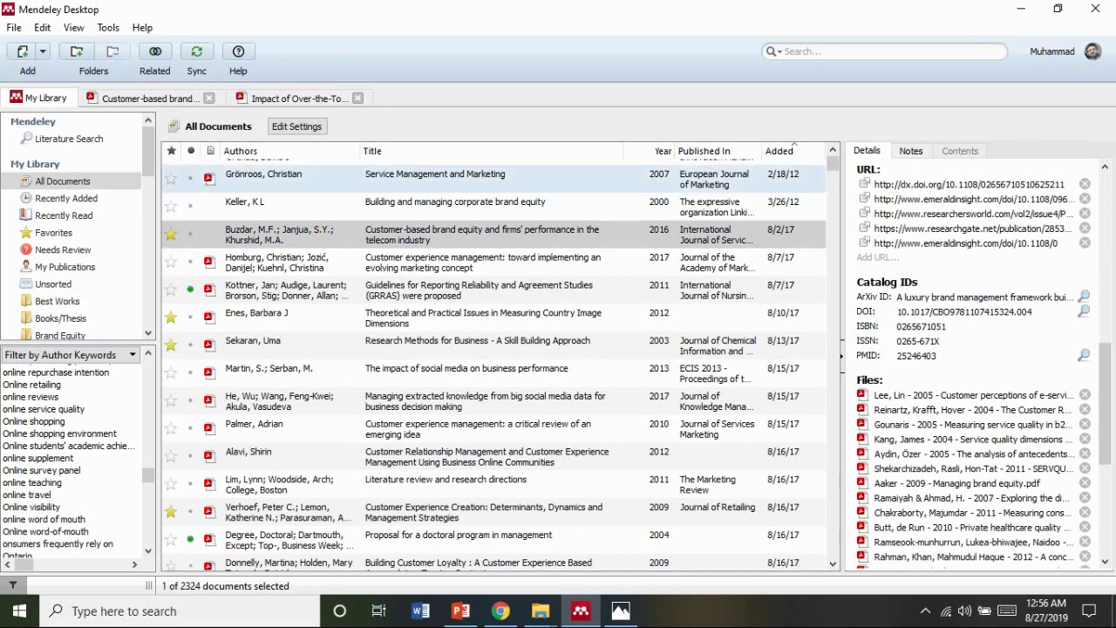
pyautogui.click(147, 98)
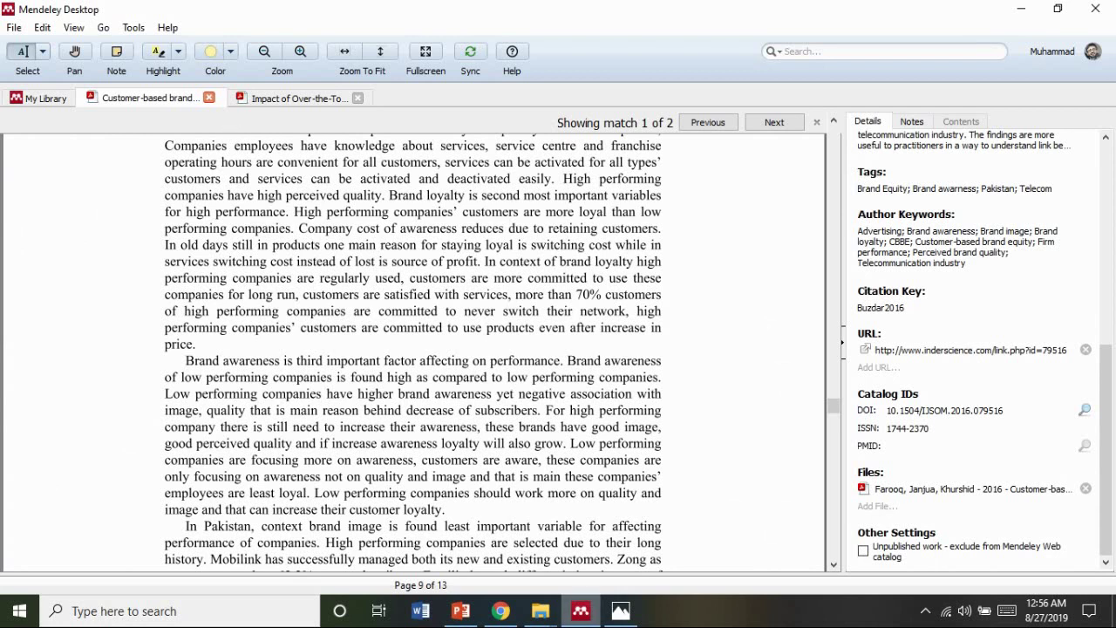
# - Switch to the PowerPoint slide show with the Mendeley course outline
pyautogui.click(580, 611)
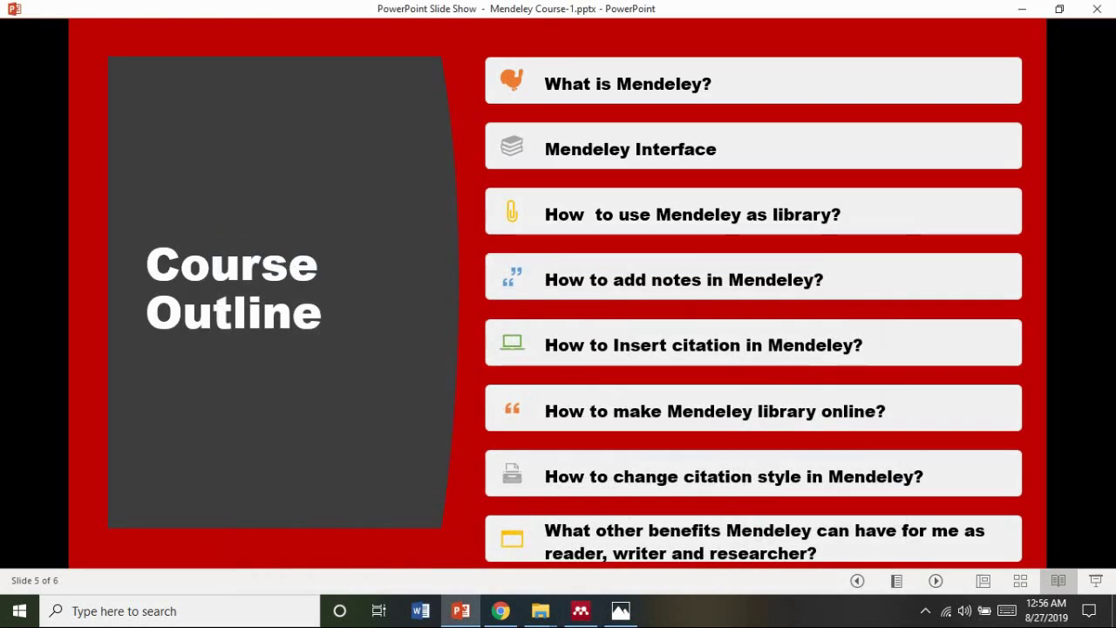